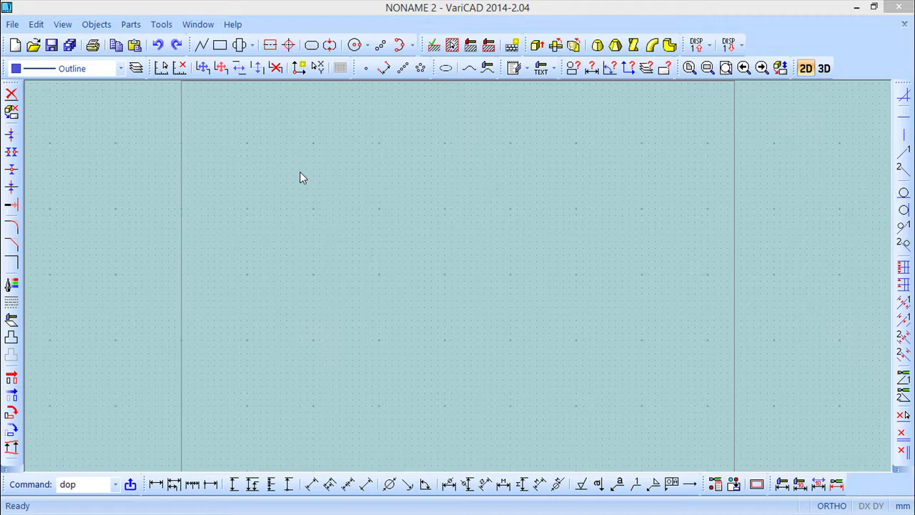
- Open the sample1 drawing from the varicad folder and fit its whole sheet in view
{"action": "left_click", "coordinate": [13, 24]}
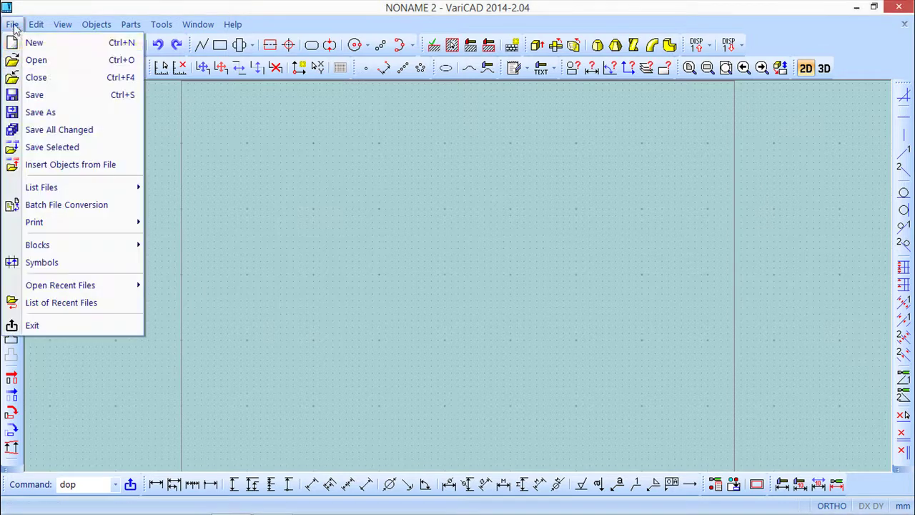
{"action": "left_click", "coordinate": [32, 59]}
{"action": "left_click_drag", "start_coordinate": [379, 93], "coordinate": [380, 240]}
{"action": "left_click", "coordinate": [116, 172]}
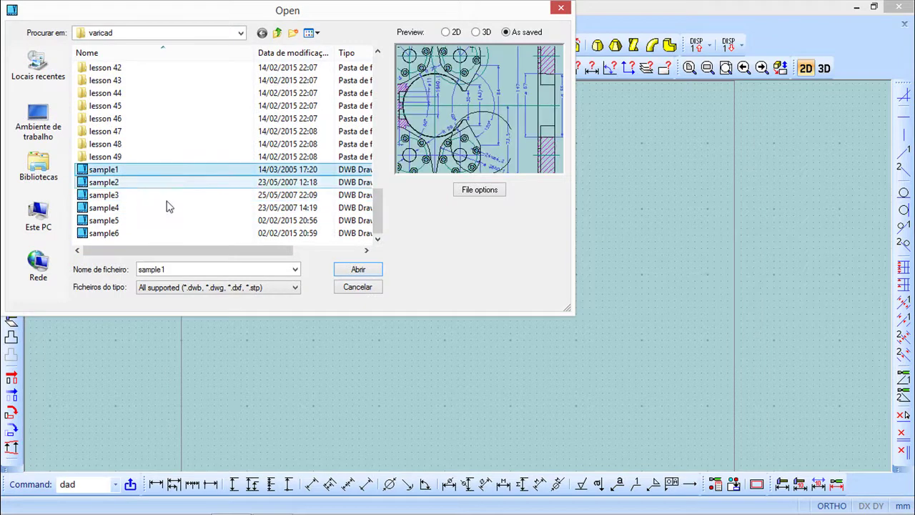
{"action": "left_click", "coordinate": [365, 273]}
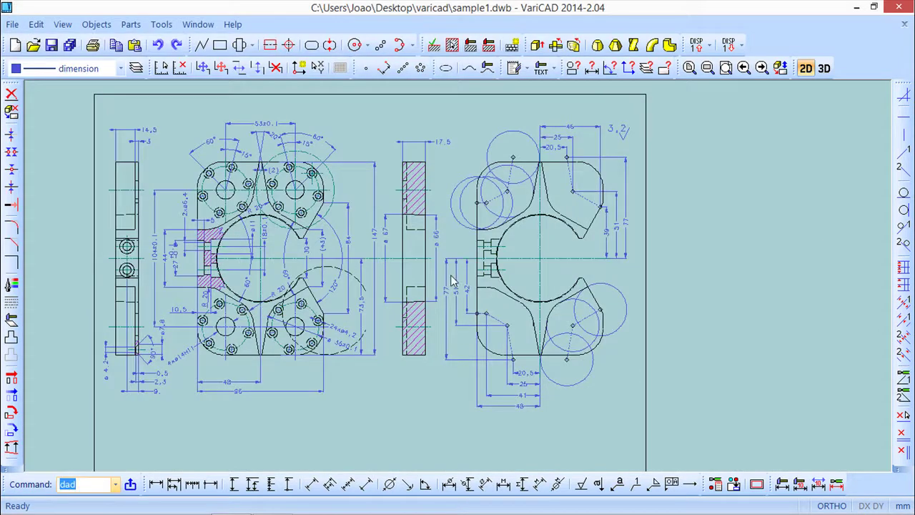
{"action": "scroll", "coordinate": [454, 280], "scroll_direction": "down", "scroll_amount": 1}
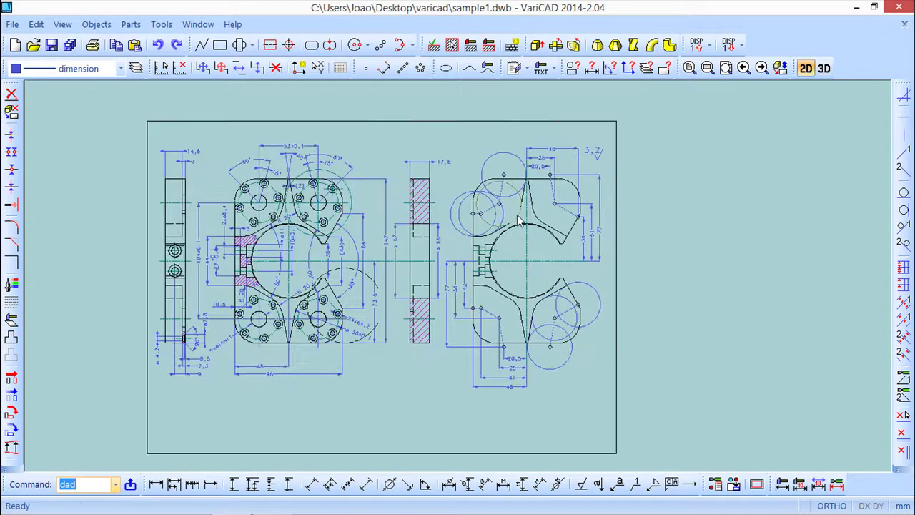
- View the part's 3D model and return to the 2D drawing sheet
{"action": "left_click", "coordinate": [825, 68]}
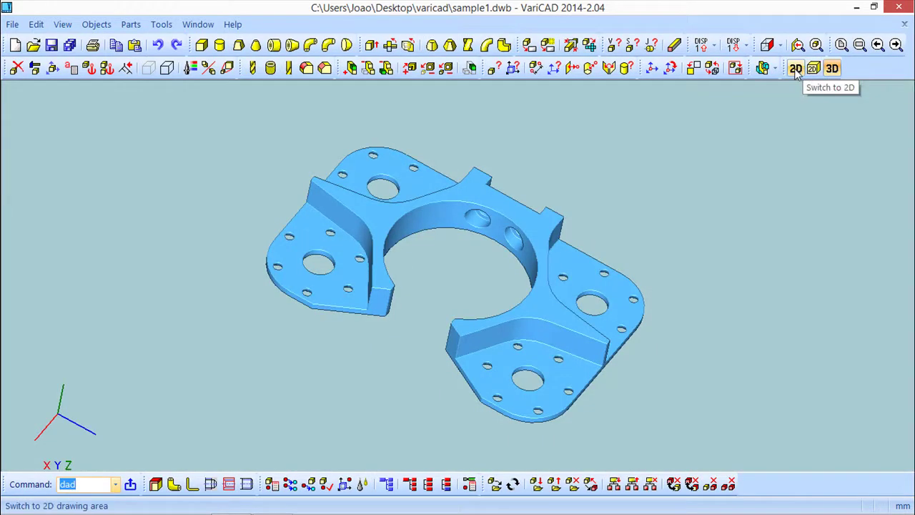
{"action": "left_click", "coordinate": [798, 70]}
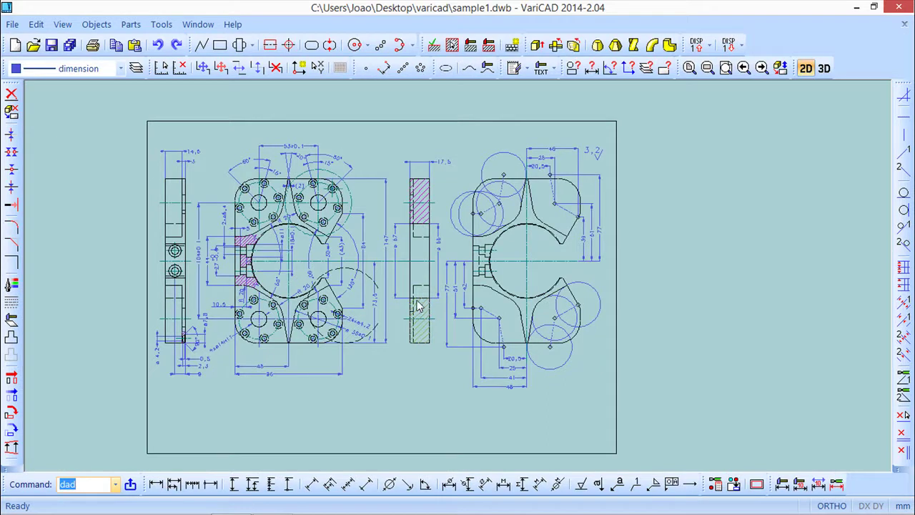
{"action": "middle_click_drag", "start_coordinate": [429, 303], "coordinate": [471, 293]}
{"action": "scroll", "coordinate": [472, 286], "scroll_direction": "up", "scroll_amount": 1}
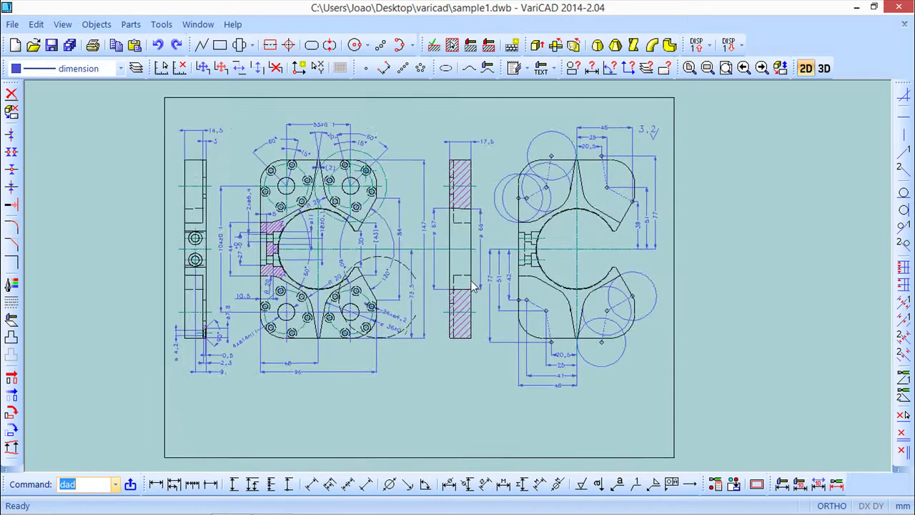
{"action": "middle_click_drag", "start_coordinate": [423, 250], "coordinate": [429, 250]}
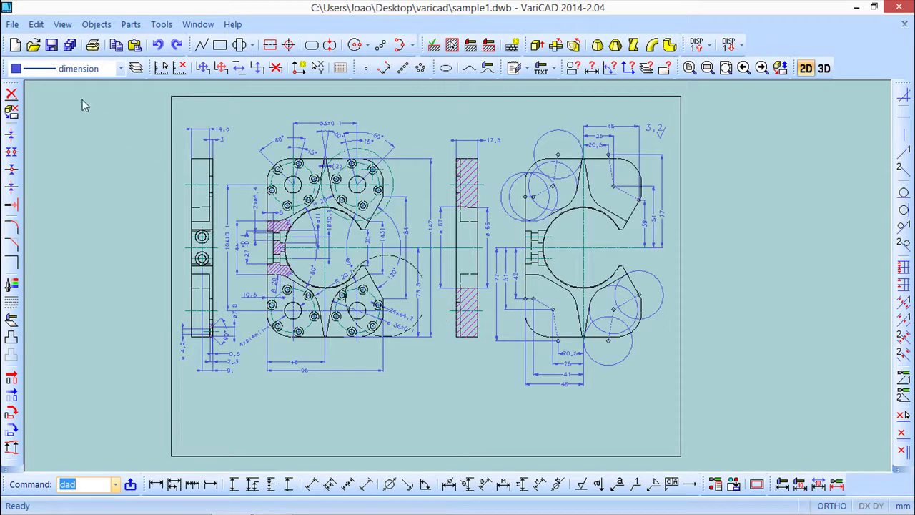
- Review the print settings for the system default printer and close them without printing
{"action": "left_click", "coordinate": [12, 25]}
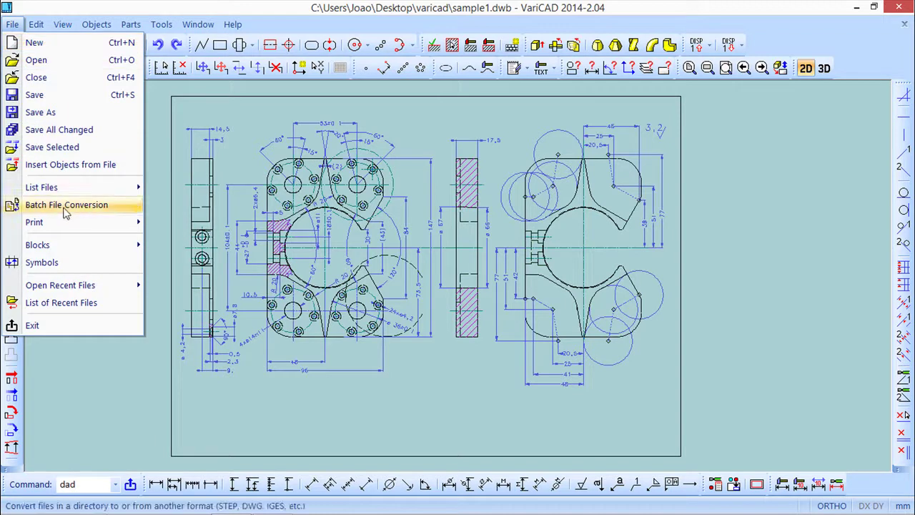
{"action": "mouse_move", "coordinate": [60, 225]}
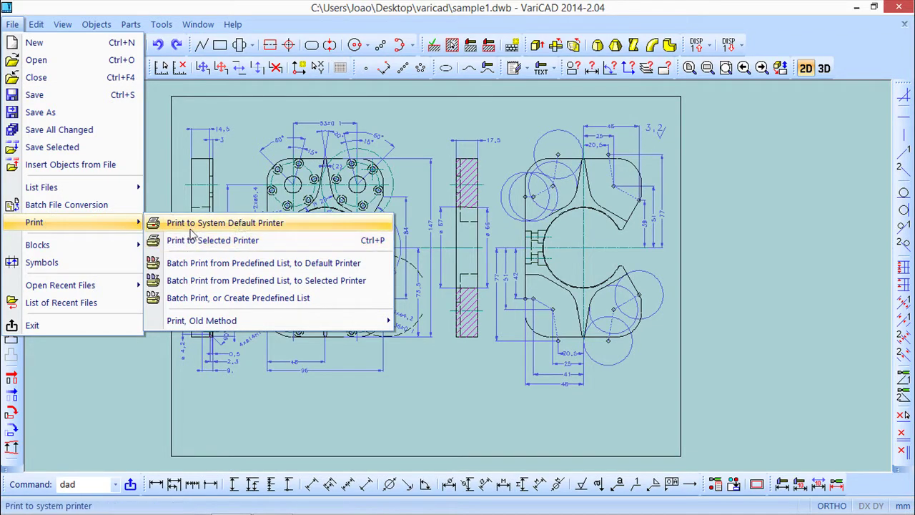
{"action": "left_click", "coordinate": [280, 224]}
{"action": "left_click_drag", "start_coordinate": [319, 38], "coordinate": [433, 54]}
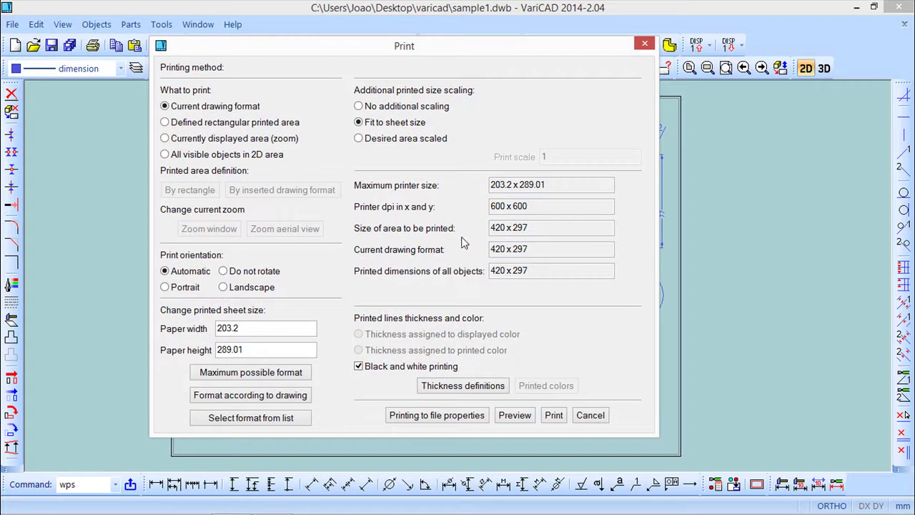
{"action": "left_click", "coordinate": [590, 416]}
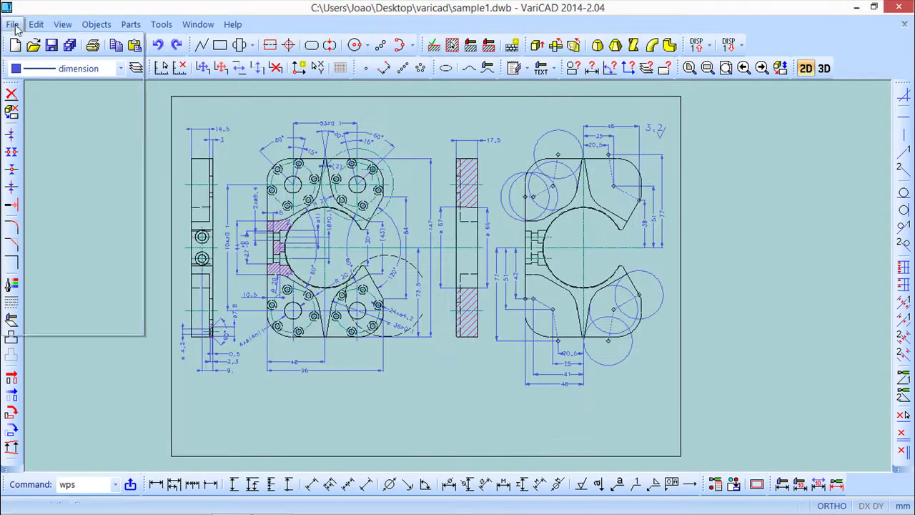
- Open the print settings for the CutePDF Writer printer and check the area covered by the current drawing format
{"action": "left_click", "coordinate": [13, 24]}
{"action": "mouse_move", "coordinate": [182, 223]}
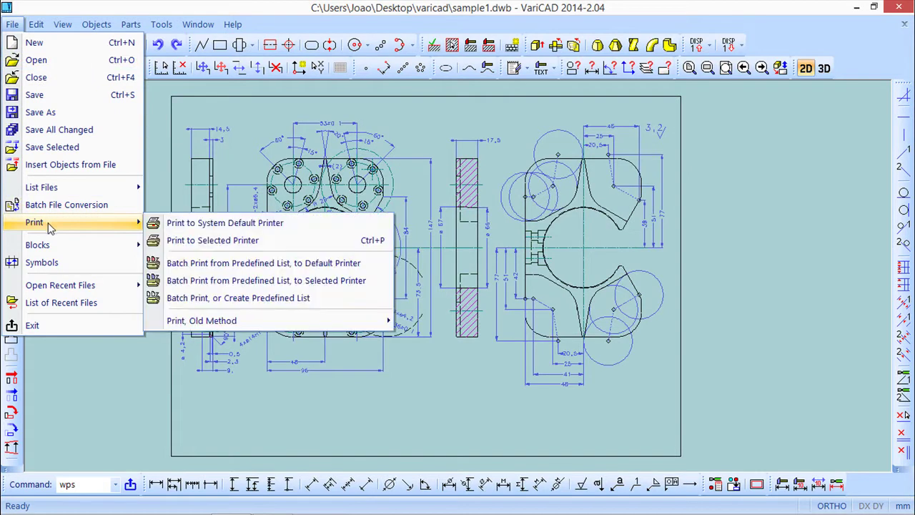
{"action": "left_click", "coordinate": [197, 243]}
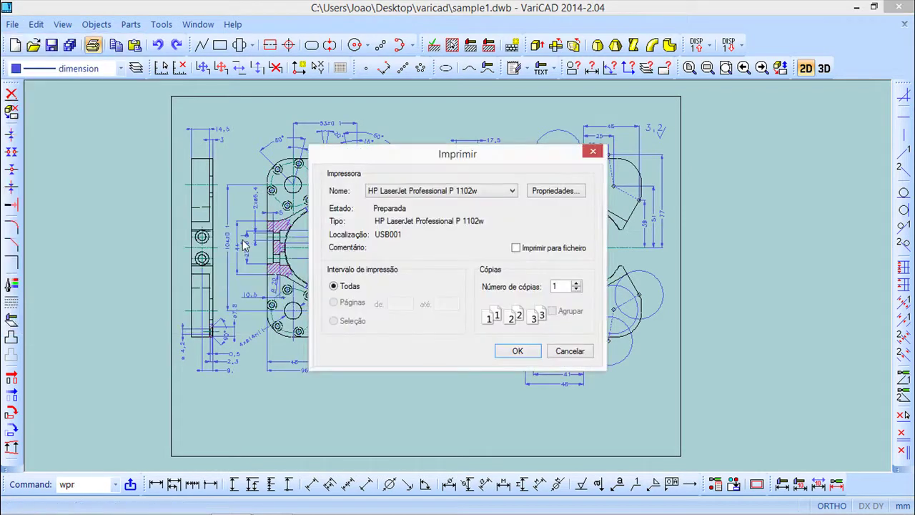
{"action": "left_click", "coordinate": [512, 192]}
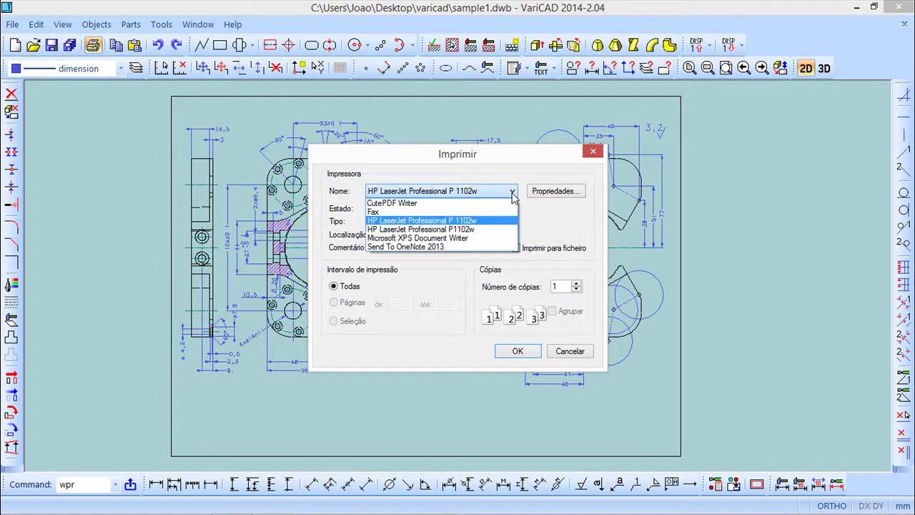
{"action": "left_click", "coordinate": [398, 204]}
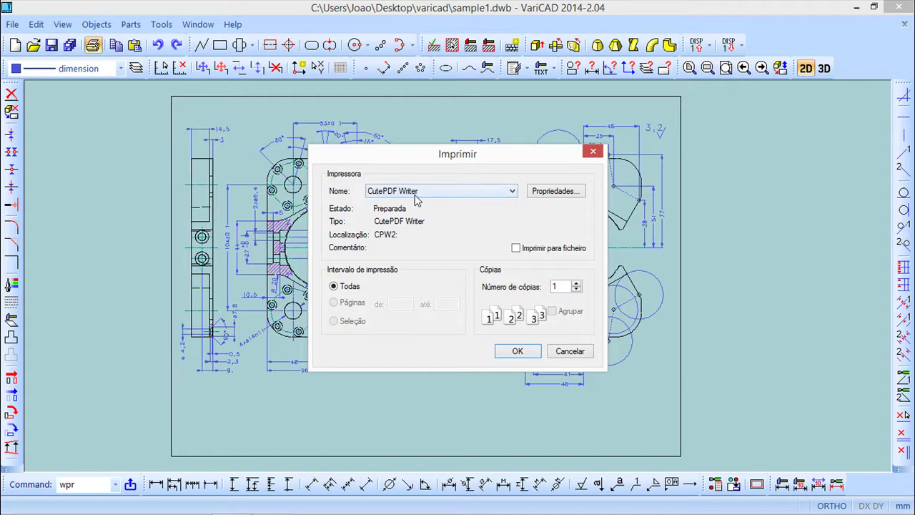
{"action": "left_click", "coordinate": [529, 351]}
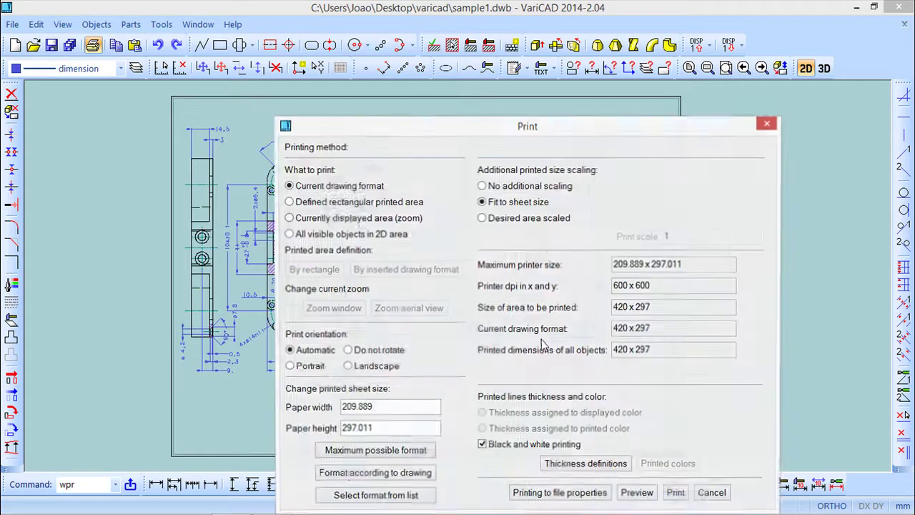
{"action": "left_click_drag", "start_coordinate": [545, 129], "coordinate": [524, 36]}
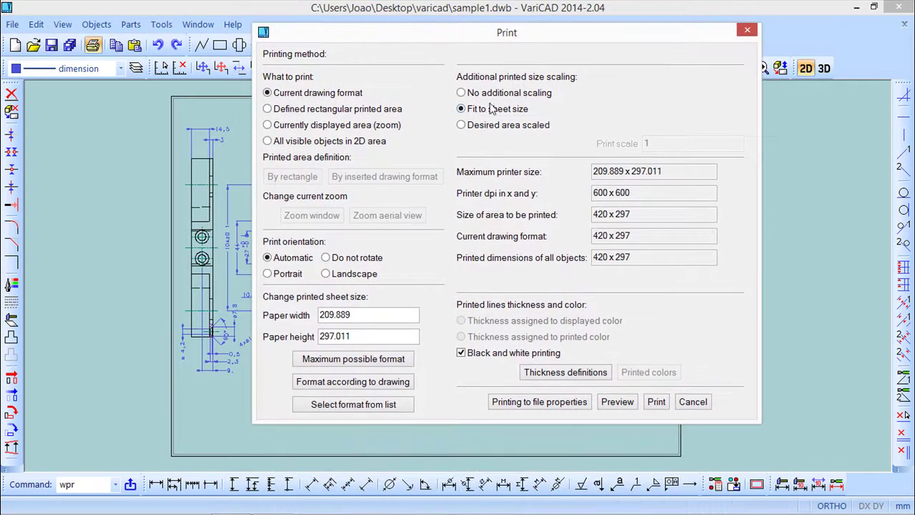
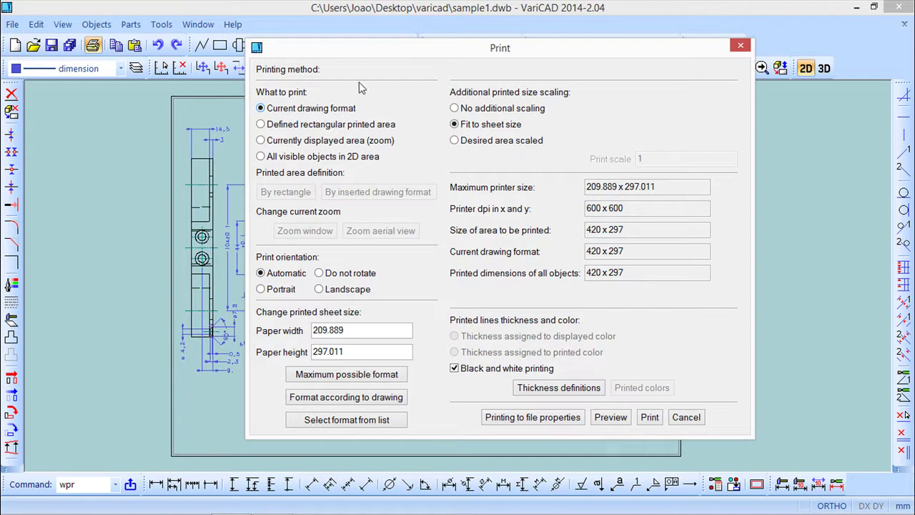
{"action": "mouse_move", "coordinate": [382, 54]}
{"action": "left_mouse_down"}
{"action": "mouse_move", "coordinate": [333, 370]}
{"action": "mouse_move", "coordinate": [319, 384]}
{"action": "mouse_move", "coordinate": [321, 423]}
{"action": "left_mouse_up"}
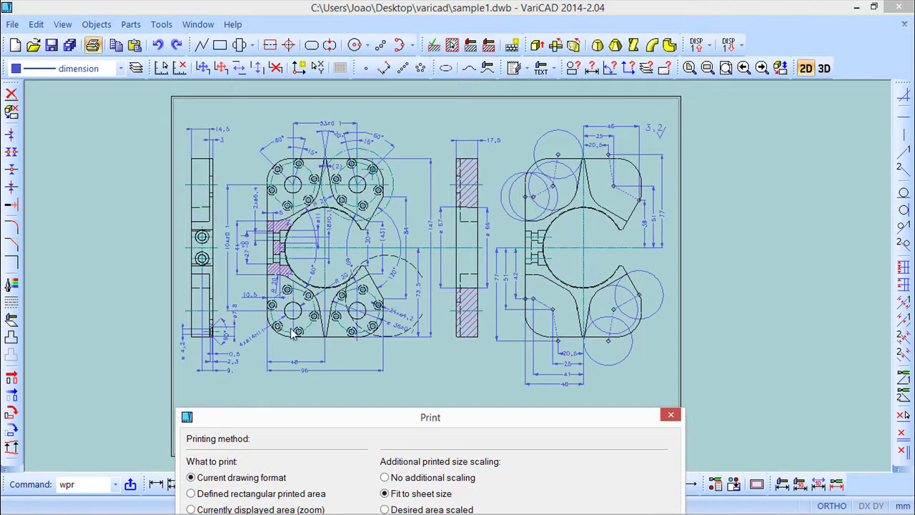
{"action": "left_click_drag", "start_coordinate": [456, 422], "coordinate": [480, 61]}
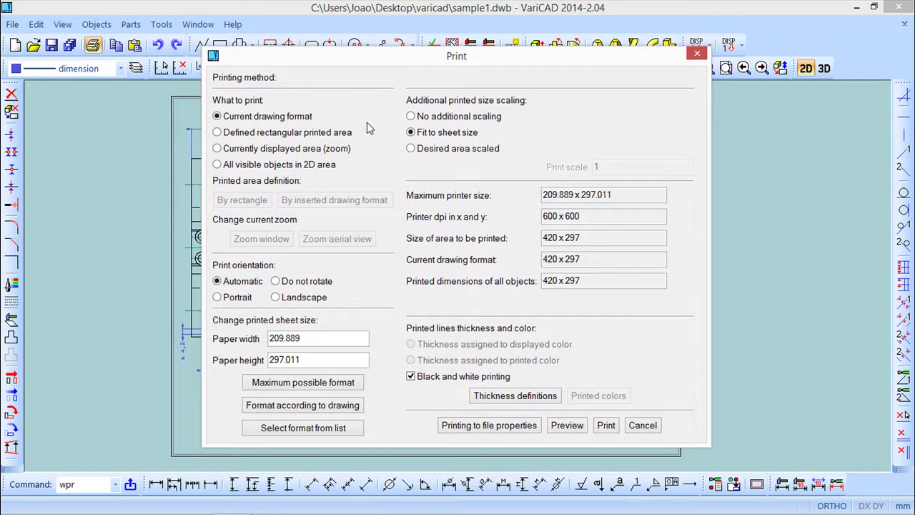
- Set printing to a defined rectangular area spanning opposite corners of the drawing frame
{"action": "left_click", "coordinate": [217, 134]}
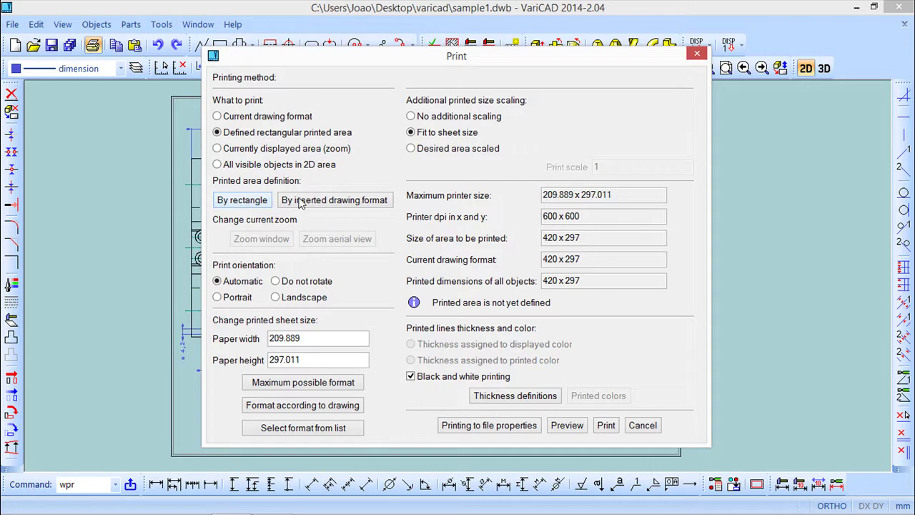
{"action": "left_click", "coordinate": [235, 204]}
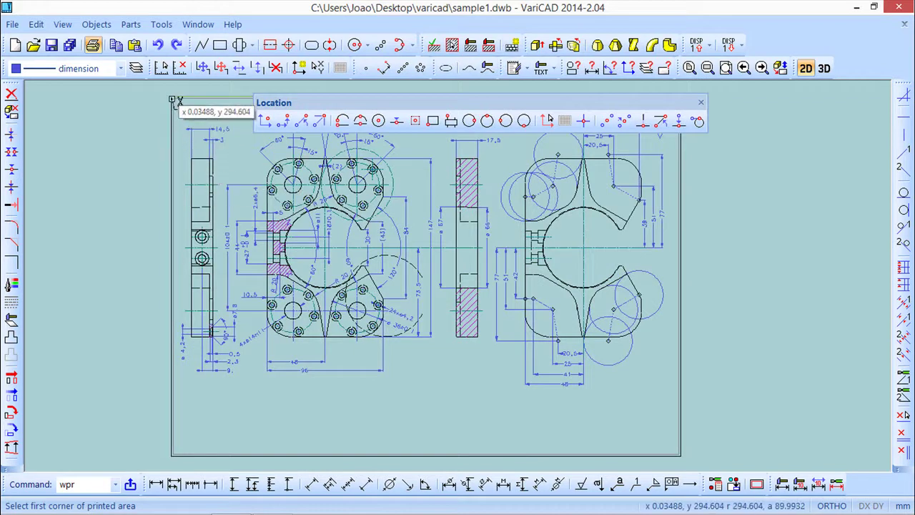
{"action": "left_click", "coordinate": [171, 96]}
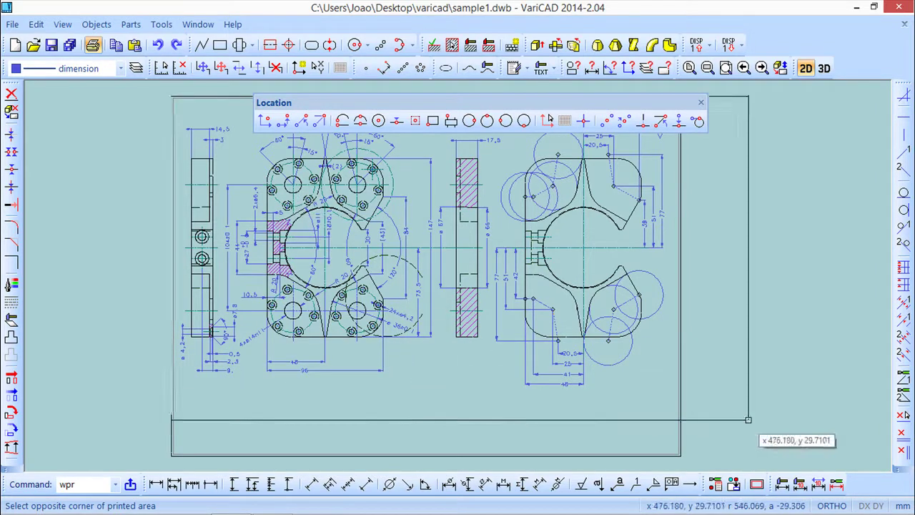
{"action": "left_click", "coordinate": [681, 456]}
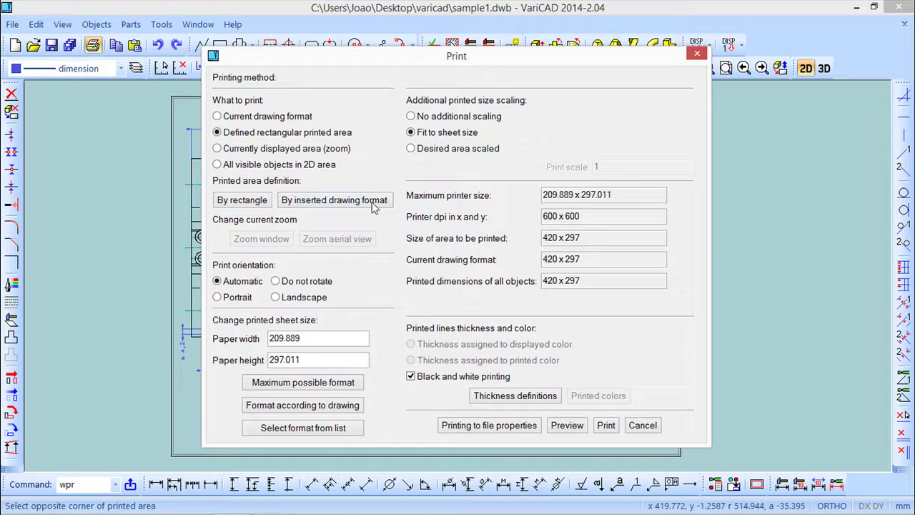
- Switch the print area to the currently displayed area (zoom) and check its extent on the drawing
{"action": "left_click", "coordinate": [217, 149]}
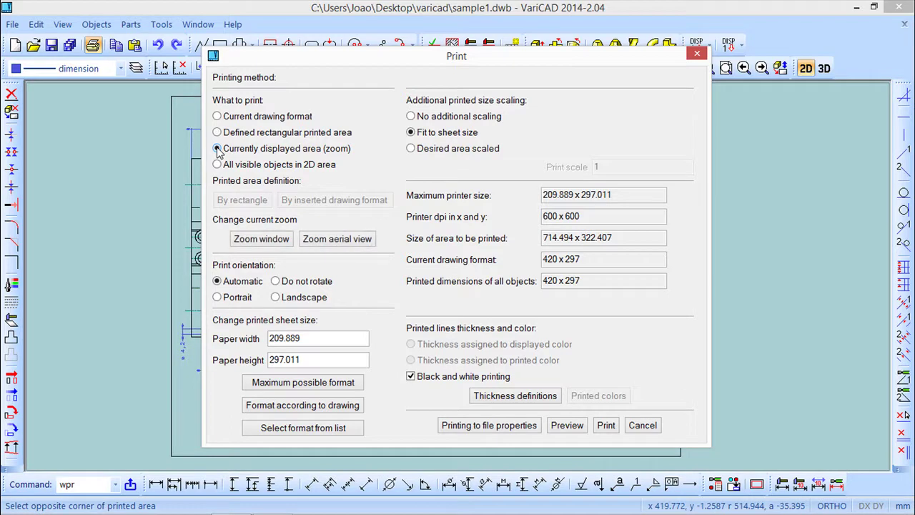
{"action": "mouse_move", "coordinate": [371, 66]}
{"action": "left_mouse_down"}
{"action": "mouse_move", "coordinate": [558, 268]}
{"action": "mouse_move", "coordinate": [584, 339]}
{"action": "mouse_move", "coordinate": [537, 408]}
{"action": "mouse_move", "coordinate": [531, 374]}
{"action": "left_mouse_up"}
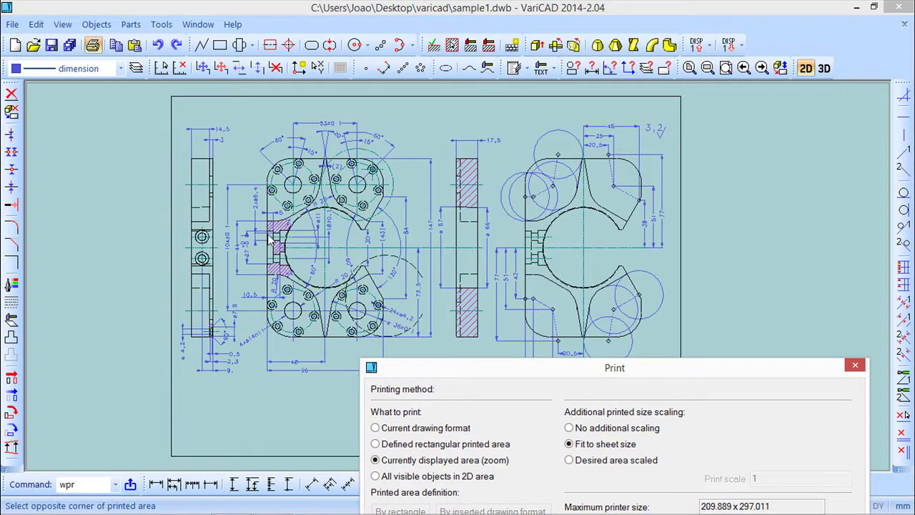
{"action": "left_click_drag", "start_coordinate": [553, 368], "coordinate": [433, 57]}
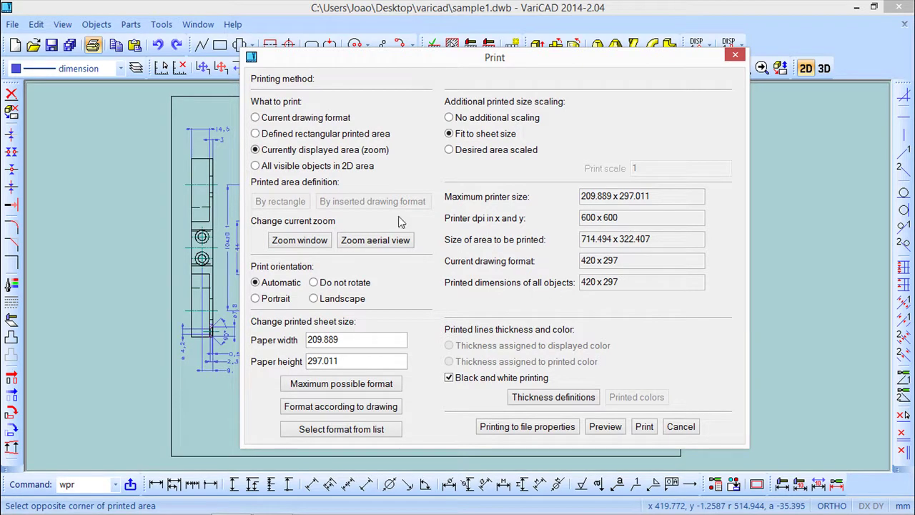
- Set the print area to all visible objects in the 2D area, check its extent and close the settings without printing
{"action": "left_click", "coordinate": [256, 166]}
{"action": "mouse_move", "coordinate": [414, 69]}
{"action": "left_mouse_down"}
{"action": "mouse_move", "coordinate": [450, 133]}
{"action": "mouse_move", "coordinate": [383, 385]}
{"action": "mouse_move", "coordinate": [350, 437]}
{"action": "left_mouse_up"}
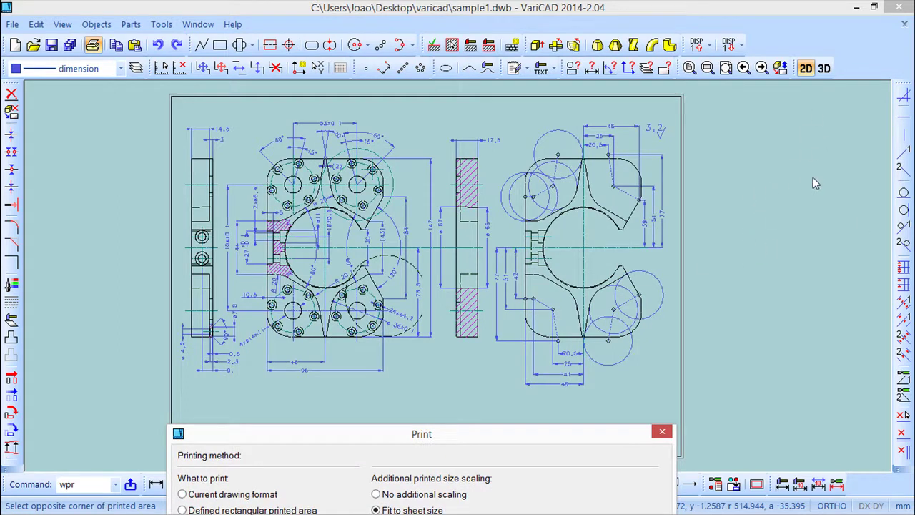
{"action": "left_click_drag", "start_coordinate": [609, 436], "coordinate": [602, 79]}
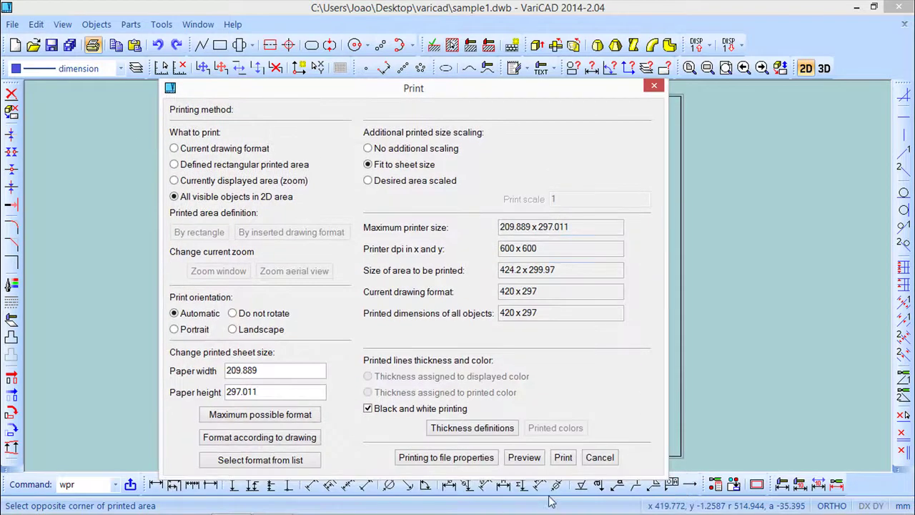
{"action": "left_click", "coordinate": [608, 458]}
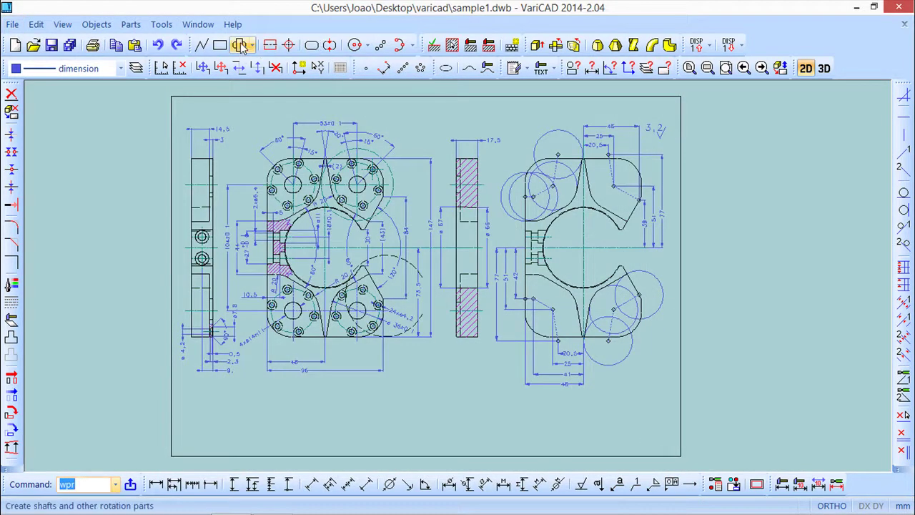
- Draw a circle by centre and radius point outside the drawing frame, to the right of the sheet
{"action": "left_click", "coordinate": [354, 44]}
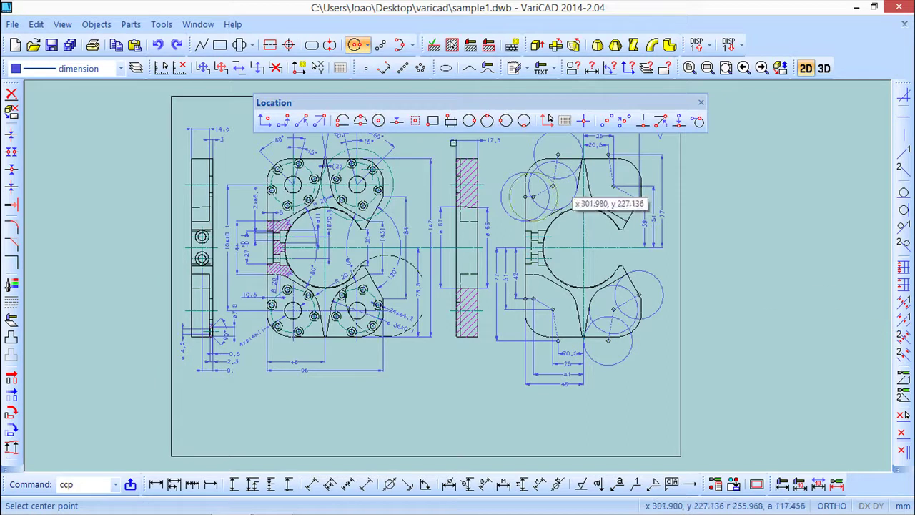
{"action": "left_click", "coordinate": [769, 232]}
{"action": "left_click", "coordinate": [799, 269]}
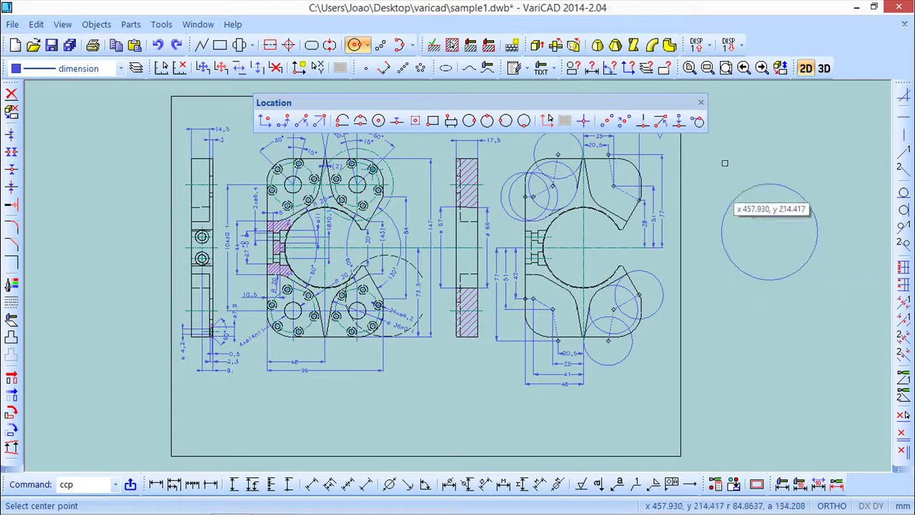
{"action": "left_click", "coordinate": [701, 102]}
- Start printing to a selected printer and choose CutePDF Writer as the printer
{"action": "left_click", "coordinate": [12, 24]}
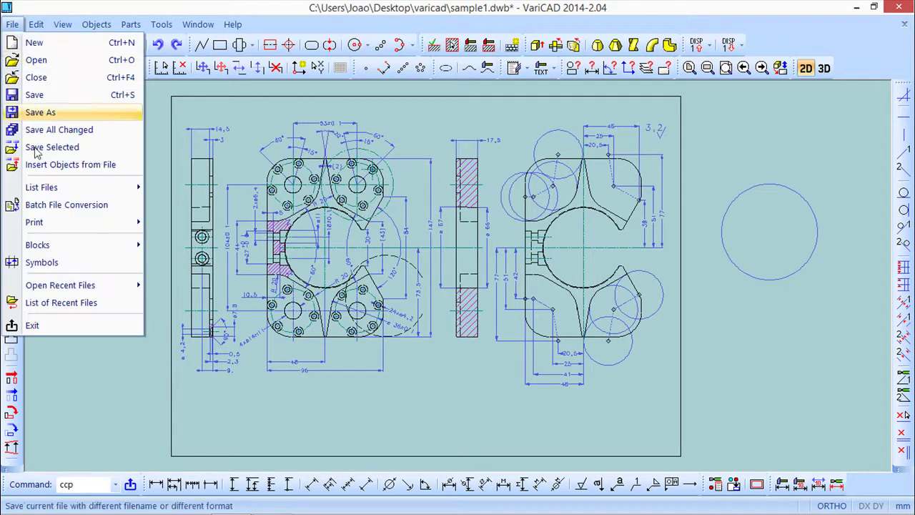
{"action": "mouse_move", "coordinate": [59, 223]}
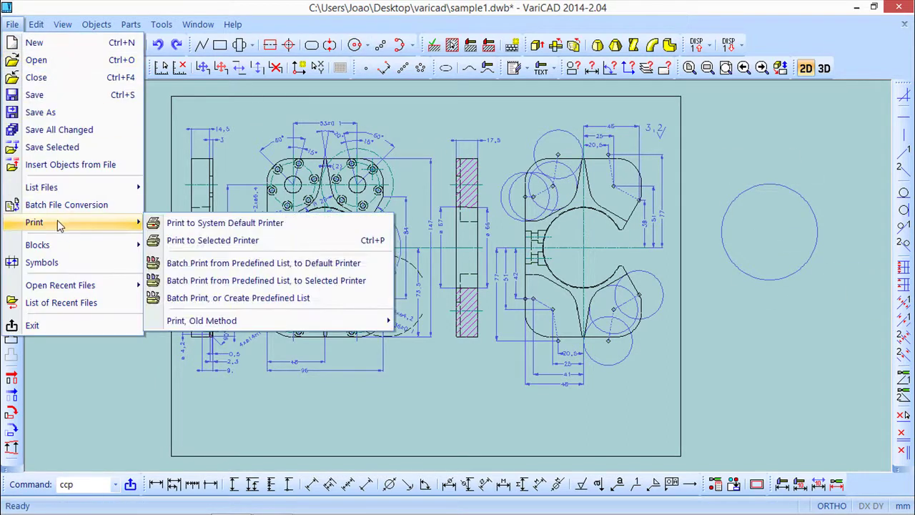
{"action": "left_click", "coordinate": [226, 242]}
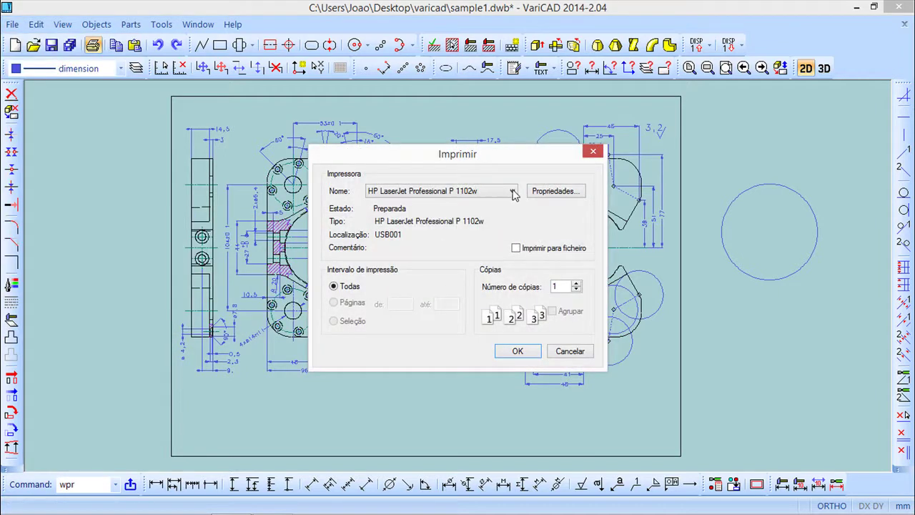
{"action": "left_click", "coordinate": [512, 191]}
{"action": "left_click", "coordinate": [401, 204]}
{"action": "left_click", "coordinate": [518, 351]}
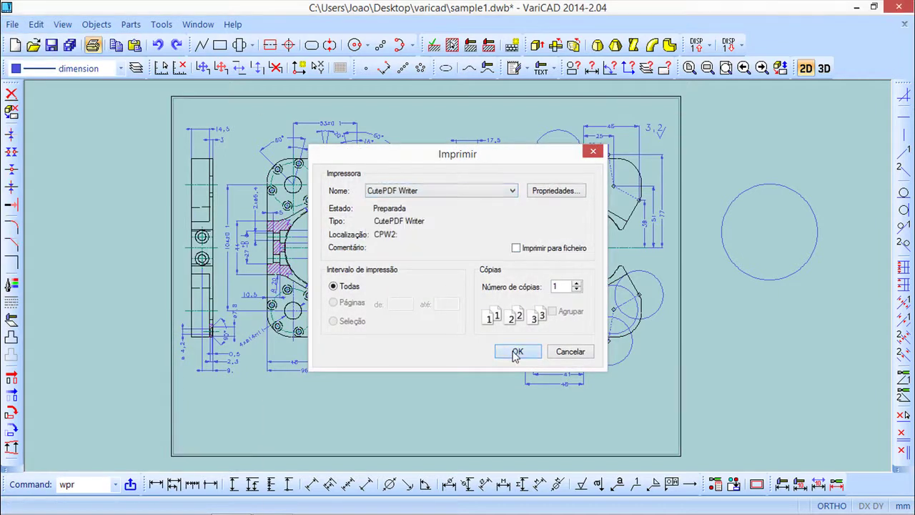
- Set the print area to all visible objects in the 2D area and check its extent on the drawing
{"action": "left_click_drag", "start_coordinate": [490, 128], "coordinate": [495, 62]}
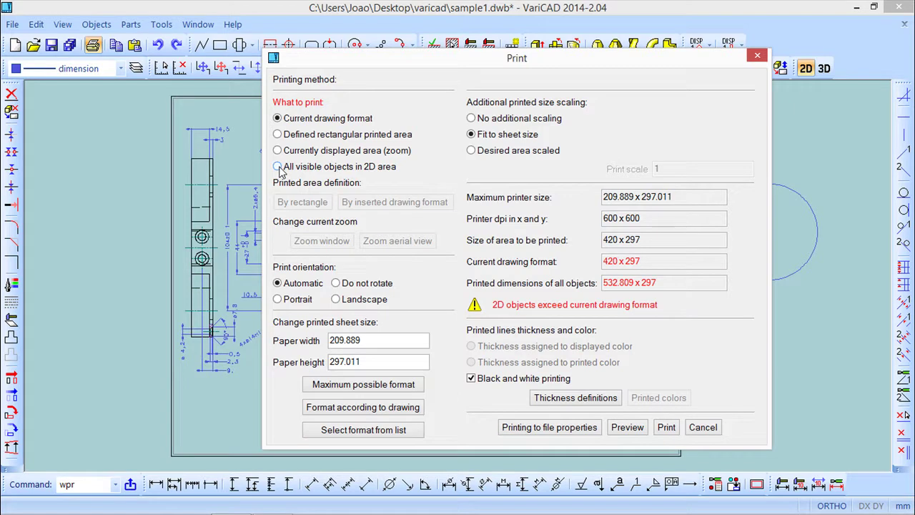
{"action": "left_click", "coordinate": [277, 167]}
{"action": "mouse_move", "coordinate": [551, 60]}
{"action": "left_mouse_down"}
{"action": "mouse_move", "coordinate": [492, 336]}
{"action": "mouse_move", "coordinate": [503, 495]}
{"action": "left_mouse_up"}
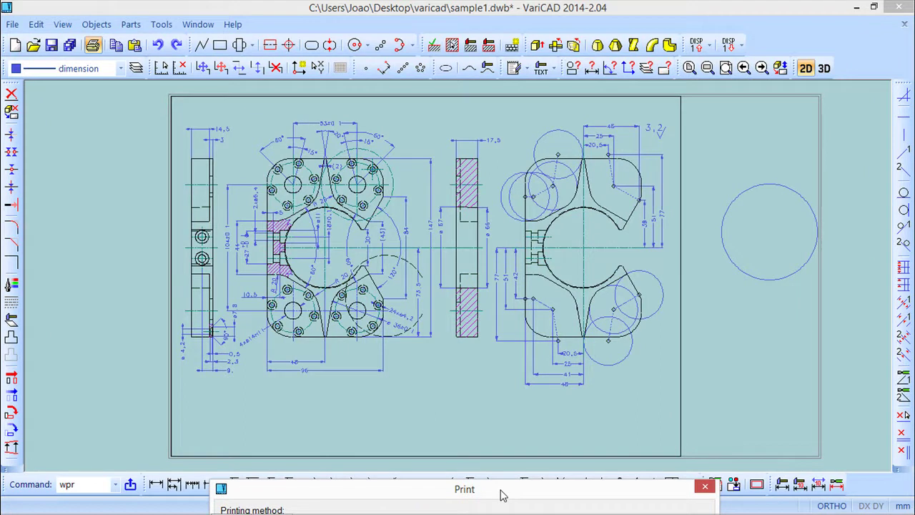
{"action": "left_click_drag", "start_coordinate": [502, 495], "coordinate": [482, 396]}
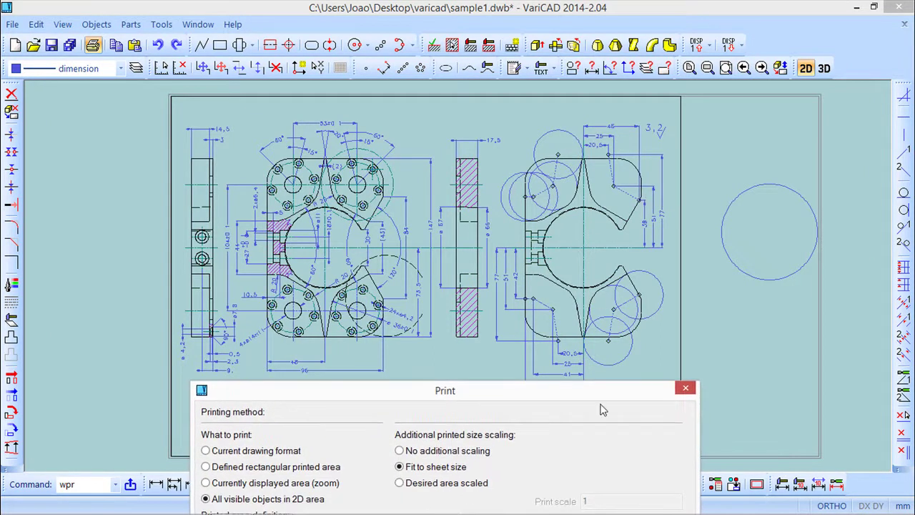
{"action": "left_click_drag", "start_coordinate": [615, 397], "coordinate": [606, 109]}
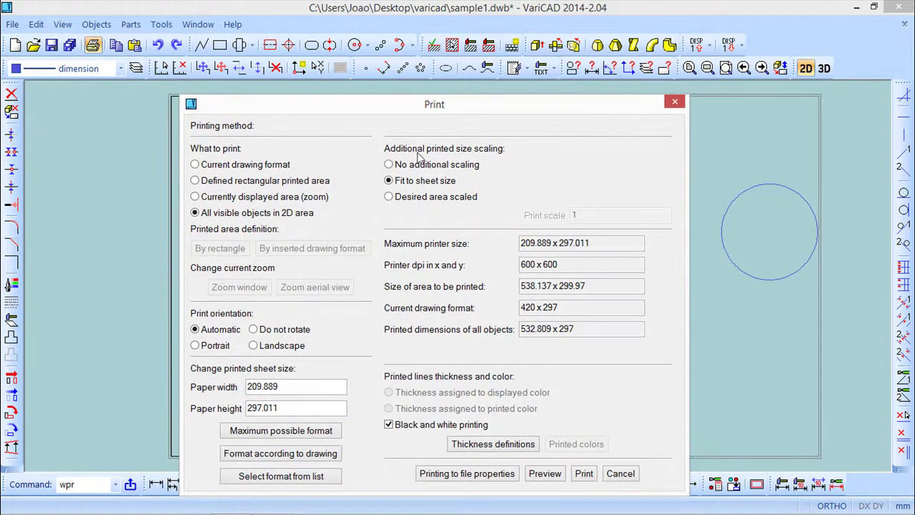
- Switch to a defined rectangular printed area and define it by opposite corners of the drawing frame
{"action": "left_click", "coordinate": [196, 181]}
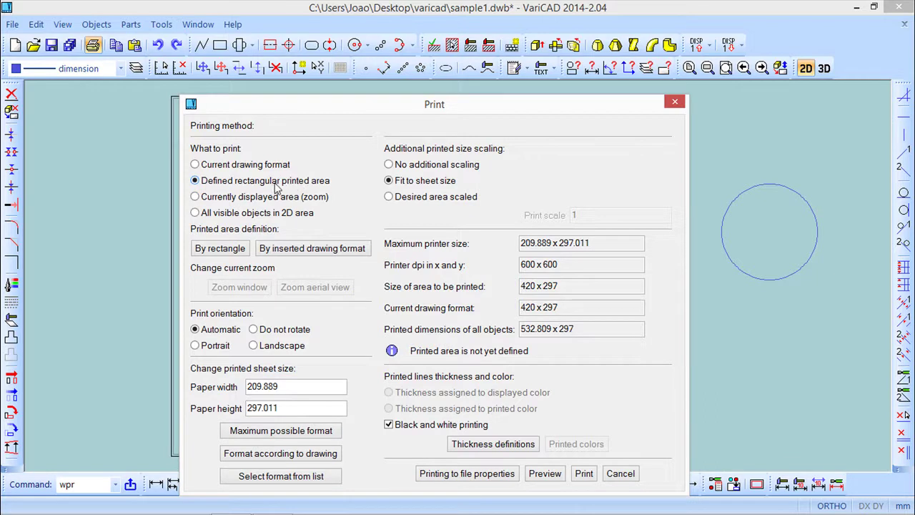
{"action": "left_click", "coordinate": [220, 250]}
{"action": "left_click", "coordinate": [170, 95]}
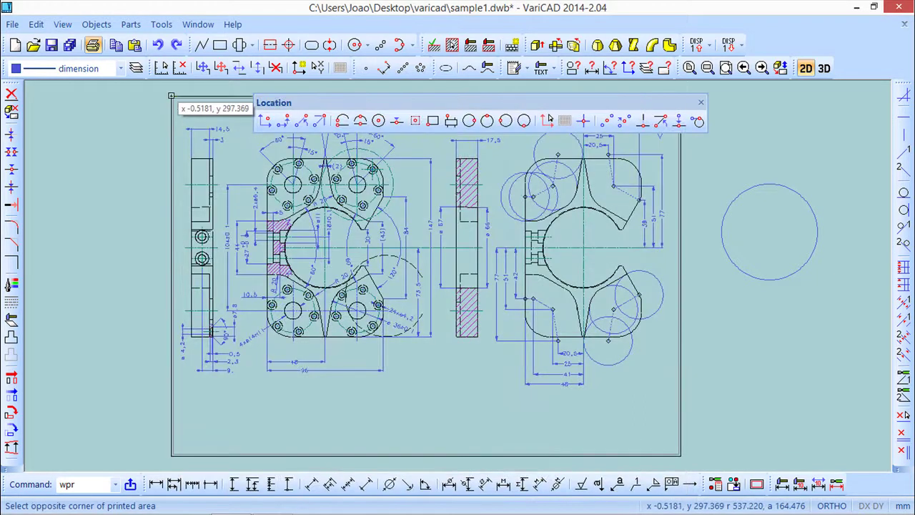
{"action": "left_click", "coordinate": [681, 461]}
{"action": "left_click_drag", "start_coordinate": [336, 107], "coordinate": [352, 79]}
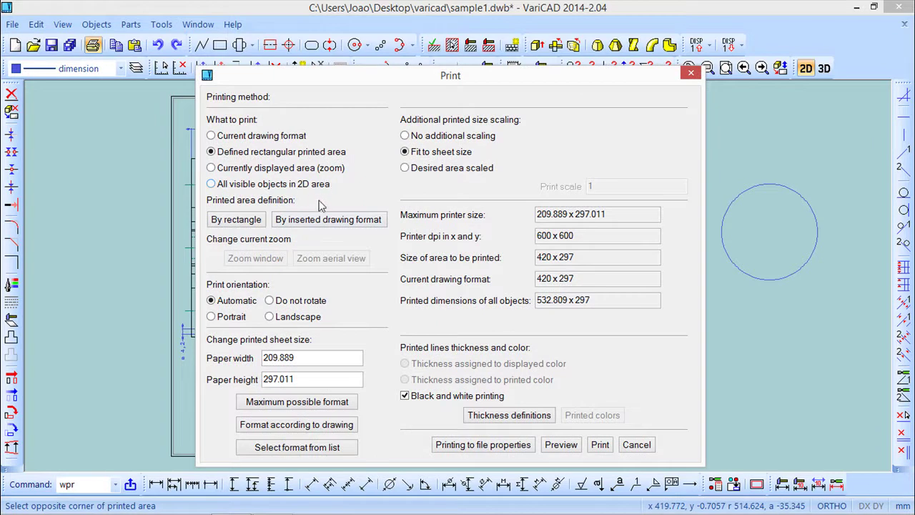
- Switch the print area to the currently displayed area (zoom) and try to set its extent with a zoom window
{"action": "left_click", "coordinate": [211, 184]}
{"action": "left_click", "coordinate": [210, 167]}
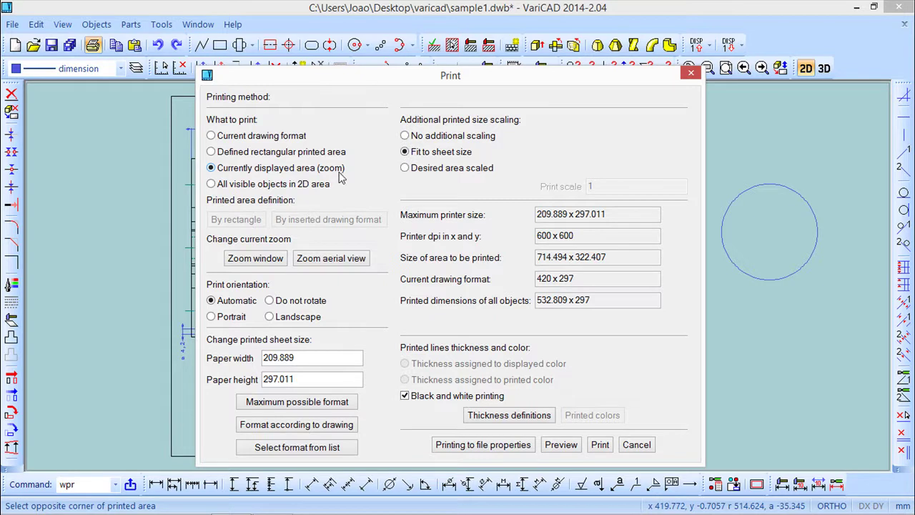
{"action": "left_click", "coordinate": [251, 259]}
{"action": "double_click", "coordinate": [352, 279]}
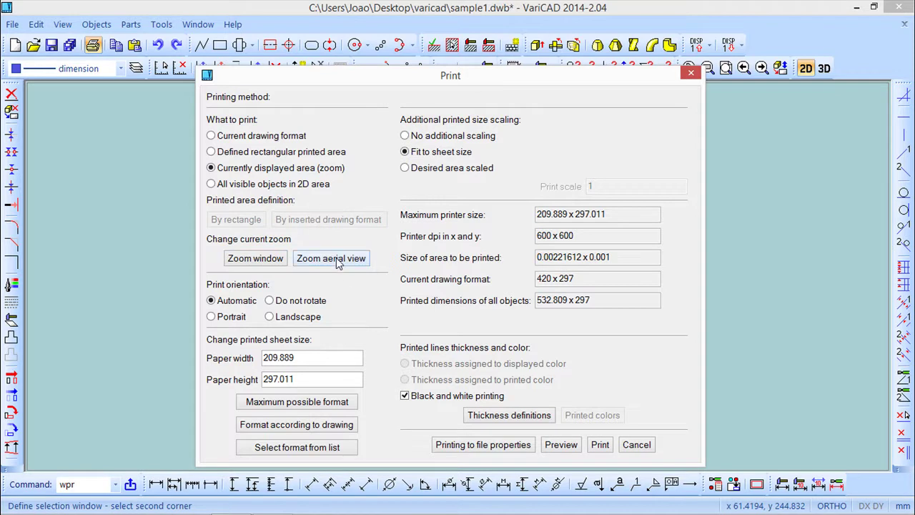
- Redefine the displayed print area in the aerial view by two window corners spanning the middle of the drawing
{"action": "left_click", "coordinate": [337, 259]}
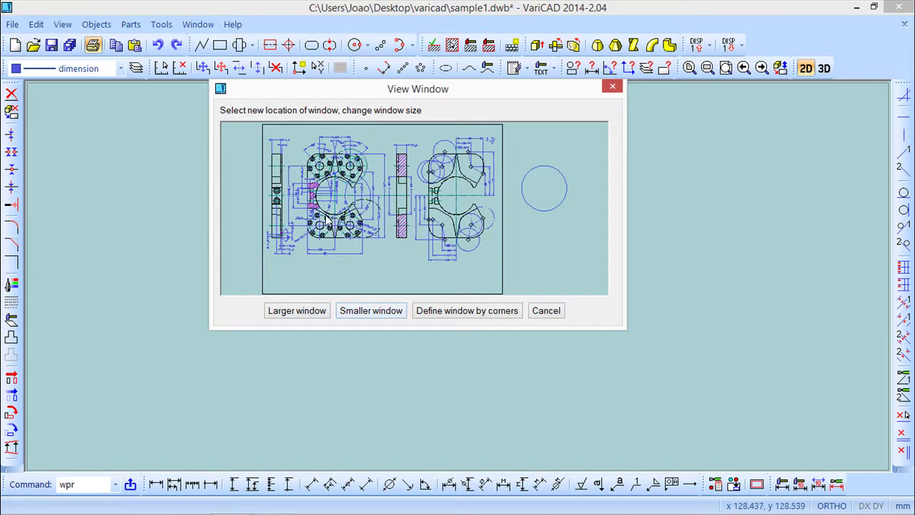
{"action": "left_click", "coordinate": [418, 240]}
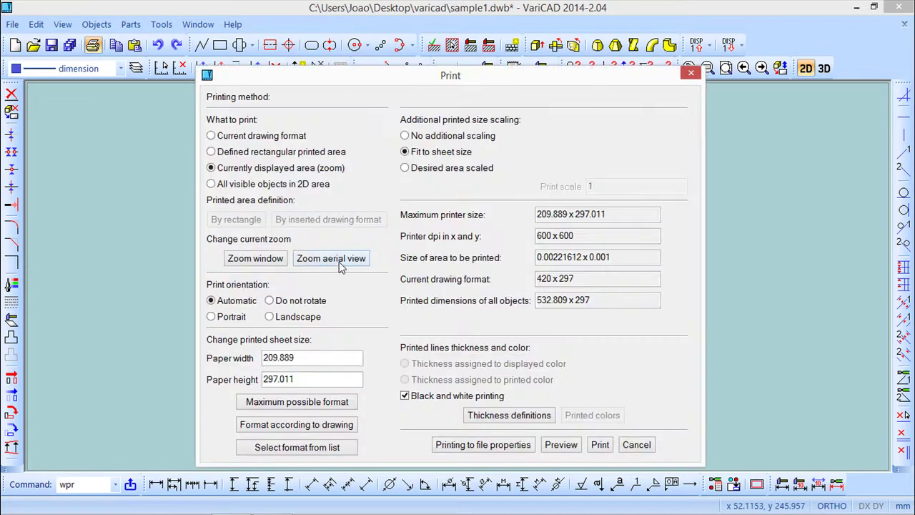
{"action": "left_click", "coordinate": [331, 259]}
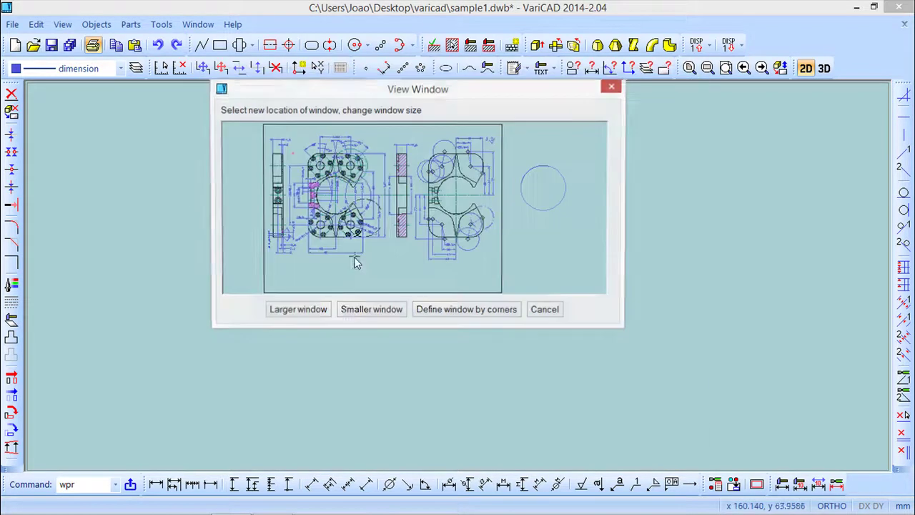
{"action": "left_click", "coordinate": [461, 311]}
{"action": "left_click", "coordinate": [318, 166]}
{"action": "left_click", "coordinate": [443, 255]}
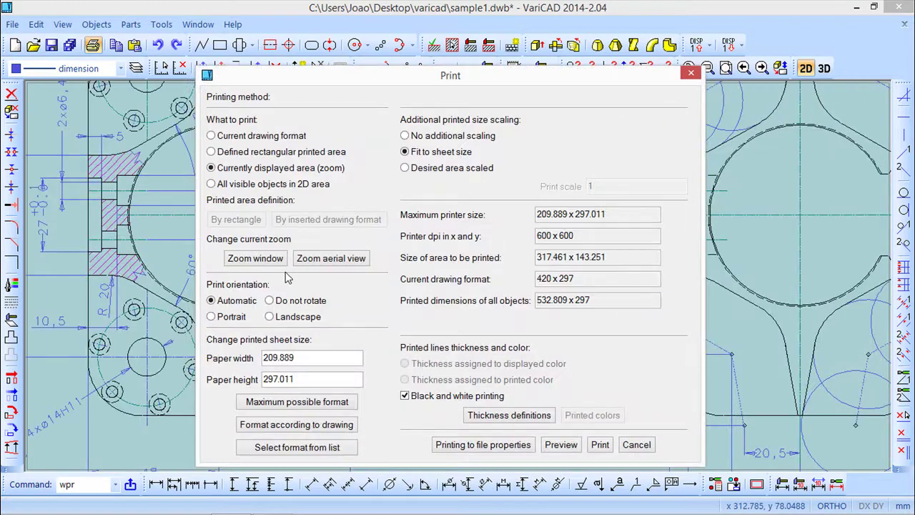
- Return to the defined rectangular printed area, try portrait and landscape orientation, and set the orientation back to automatic
{"action": "left_click", "coordinate": [211, 151]}
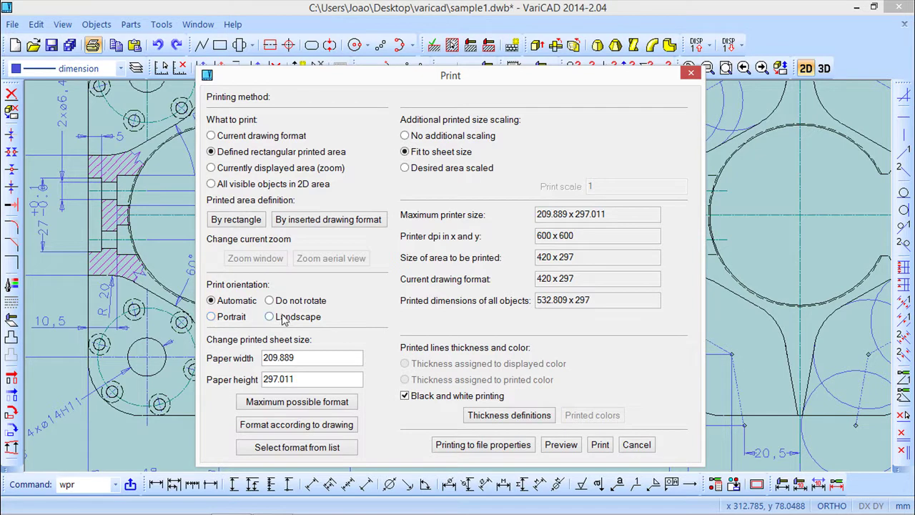
{"action": "left_click", "coordinate": [212, 318]}
{"action": "left_click", "coordinate": [270, 318]}
{"action": "left_click", "coordinate": [212, 318]}
{"action": "left_click", "coordinate": [275, 321]}
{"action": "left_click", "coordinate": [211, 301]}
- Try to set the printed sheet size according to the drawing format
{"action": "left_click_drag", "start_coordinate": [436, 82], "coordinate": [446, 44]}
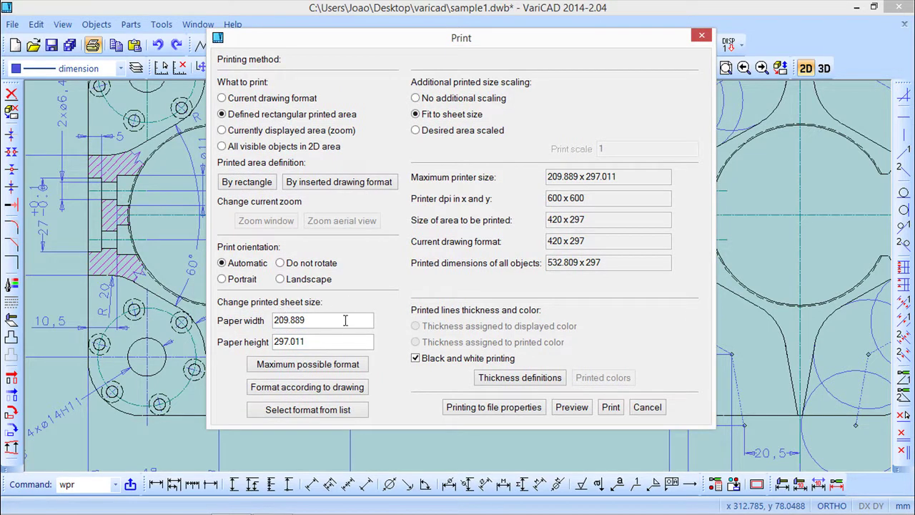
{"action": "left_click", "coordinate": [310, 322]}
{"action": "left_click", "coordinate": [333, 365]}
{"action": "left_click", "coordinate": [290, 391]}
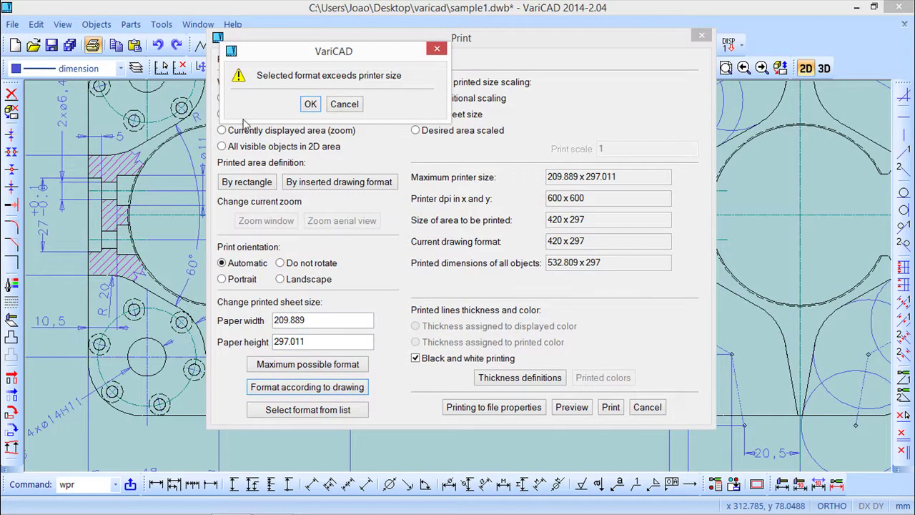
{"action": "left_click", "coordinate": [343, 104]}
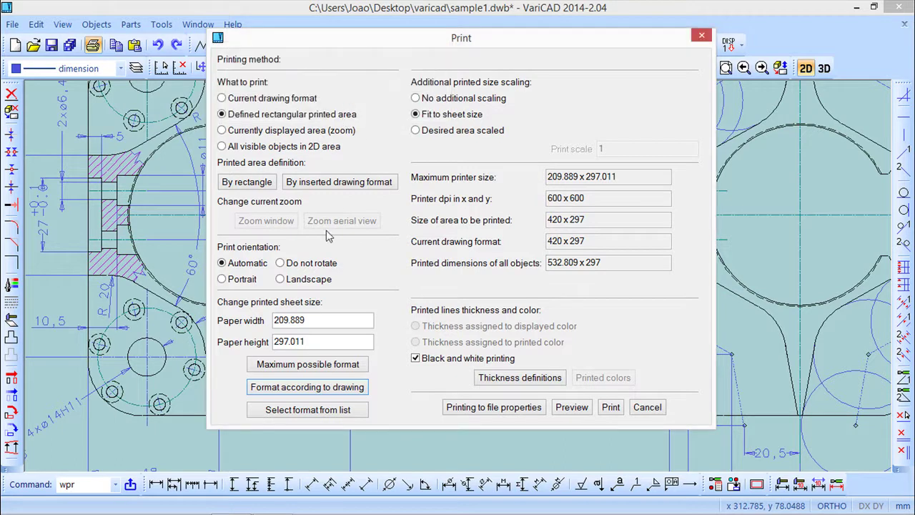
- Try the A1 format from the sheet format list without applying it, and restore the maximum possible paper size
{"action": "left_click", "coordinate": [314, 409]}
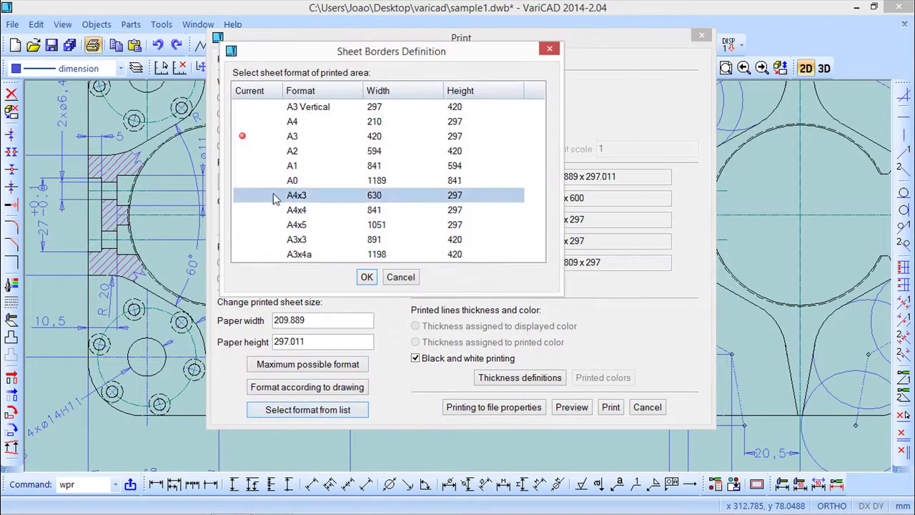
{"action": "left_click", "coordinate": [329, 169]}
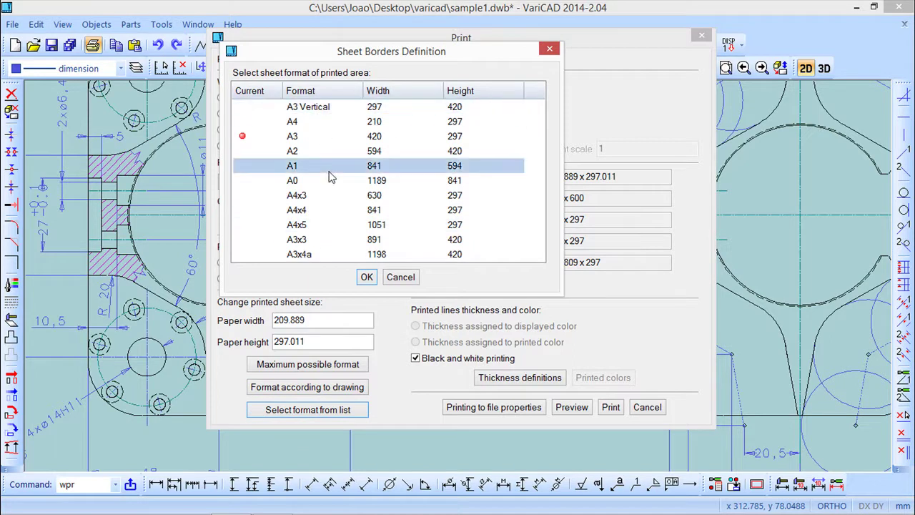
{"action": "left_click", "coordinate": [400, 277]}
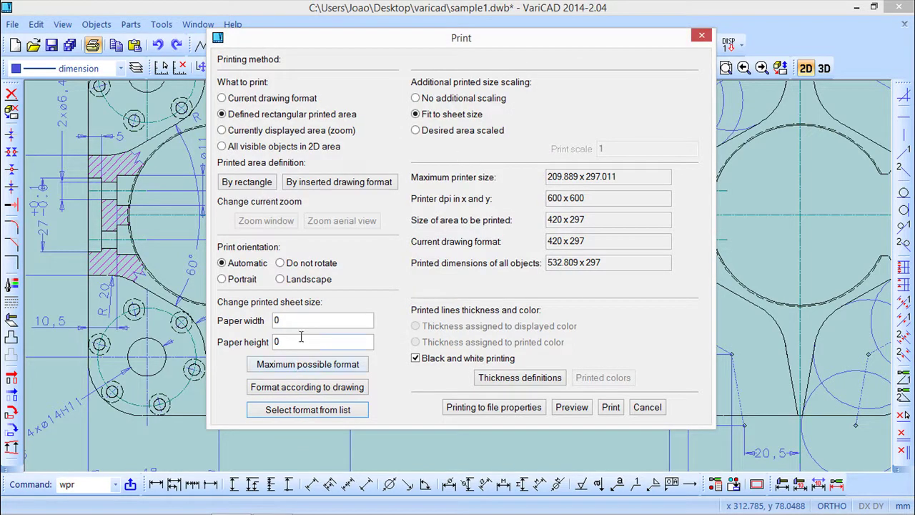
{"action": "left_click", "coordinate": [308, 361]}
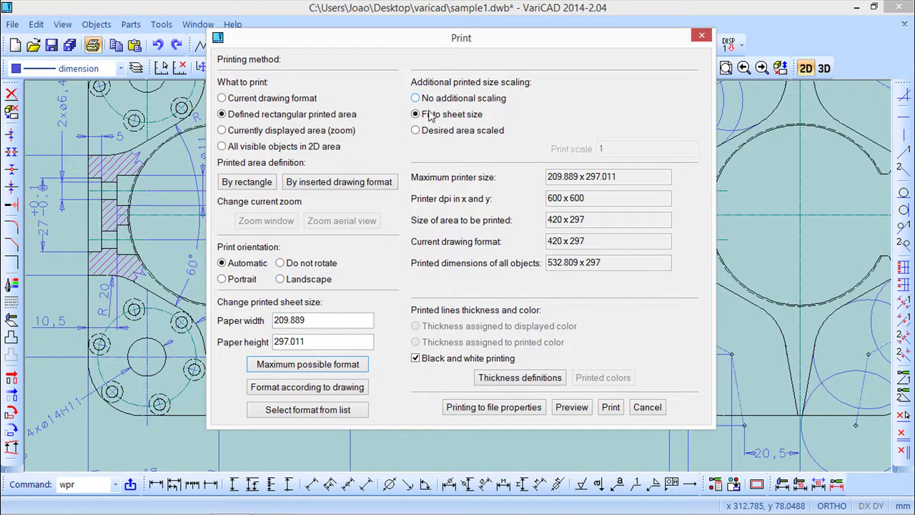
- Try desired area scaling with a print scale of 2, reset the scale to 1 and return to fit to sheet size
{"action": "left_click", "coordinate": [416, 132]}
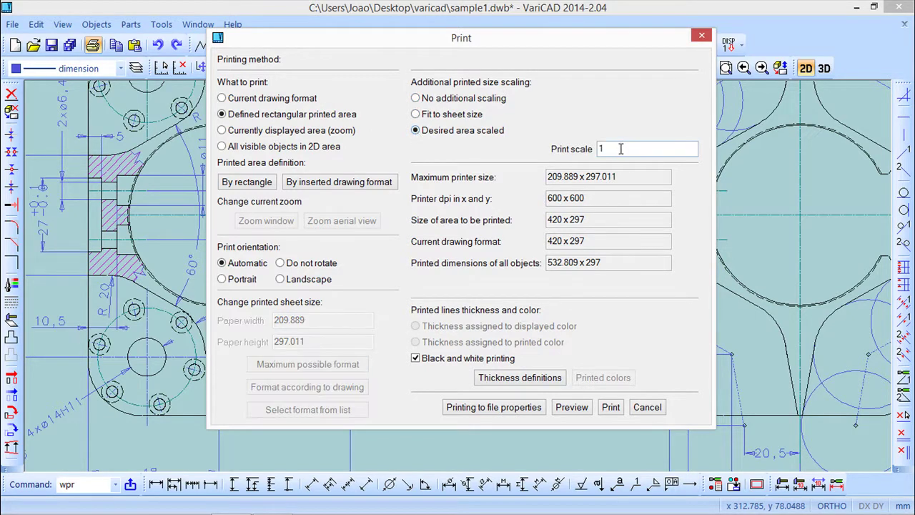
{"action": "left_click_drag", "start_coordinate": [616, 148], "coordinate": [582, 150]}
{"action": "type", "text": "2"}
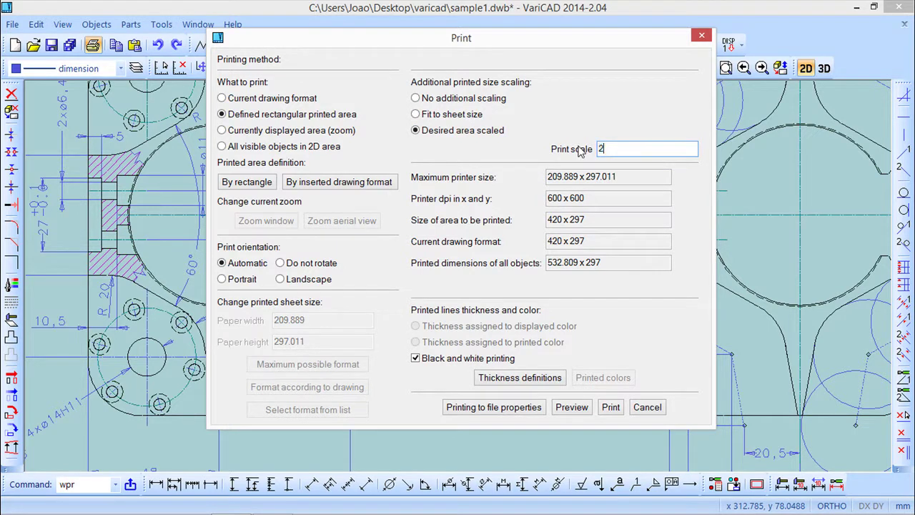
{"action": "key", "text": "BackSpace"}
{"action": "type", "text": "1"}
{"action": "left_click", "coordinate": [416, 115]}
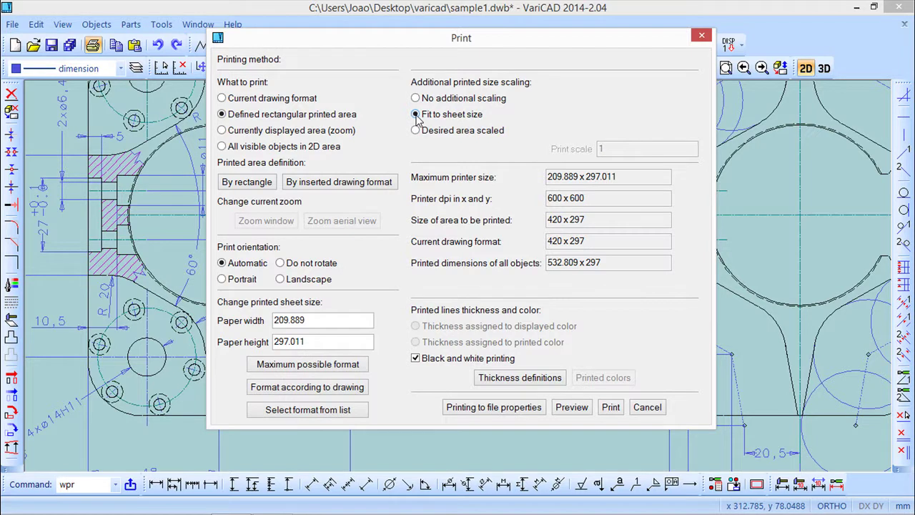
- Turn off black and white printing and check the line colours used in the drawing behind the print settings
{"action": "left_click_drag", "start_coordinate": [456, 39], "coordinate": [430, 54]}
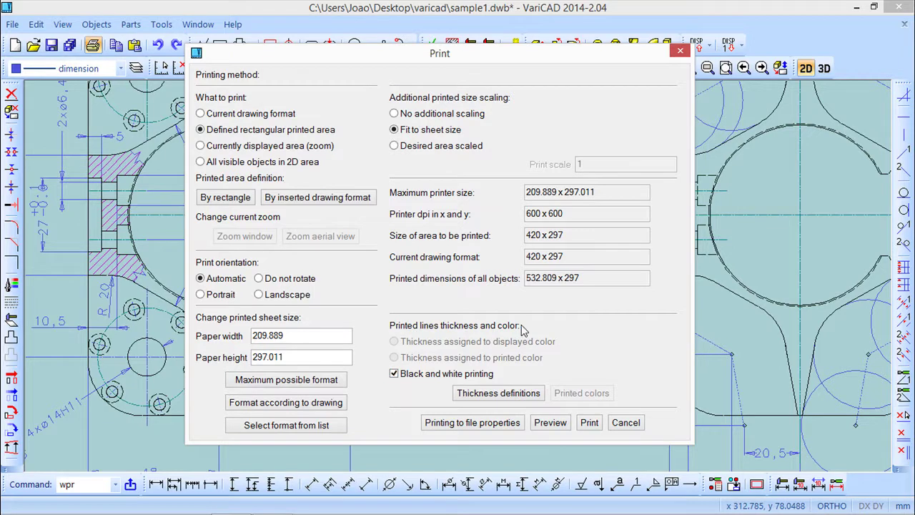
{"action": "mouse_move", "coordinate": [600, 57]}
{"action": "left_mouse_down"}
{"action": "mouse_move", "coordinate": [581, 260]}
{"action": "mouse_move", "coordinate": [580, 450]}
{"action": "left_mouse_up"}
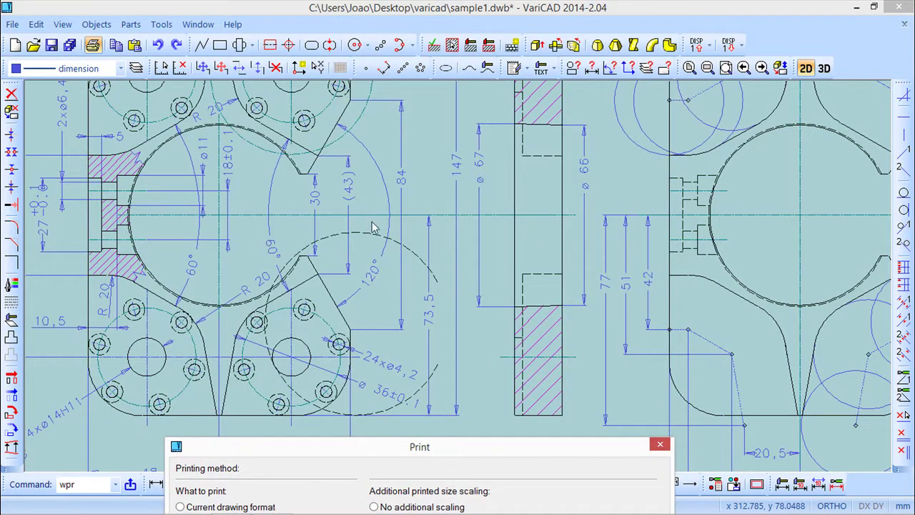
{"action": "left_click_drag", "start_coordinate": [599, 447], "coordinate": [617, 45]}
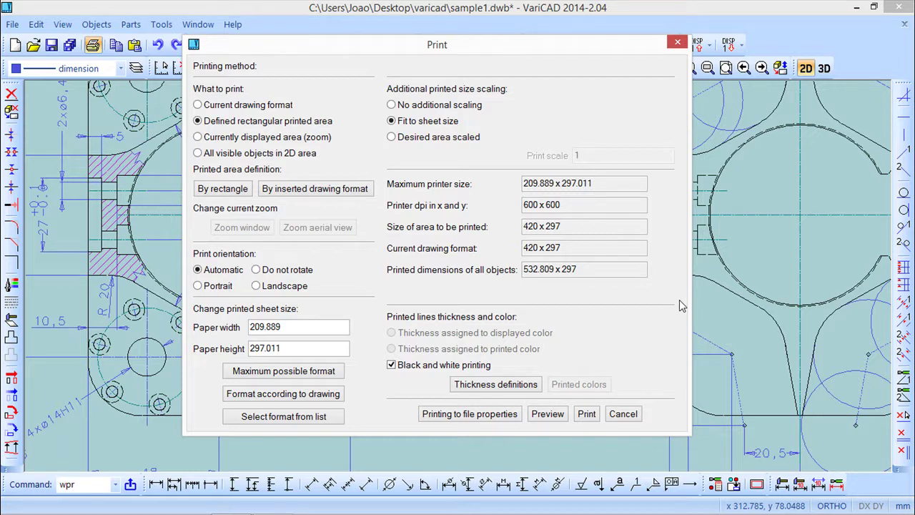
{"action": "left_click", "coordinate": [392, 365]}
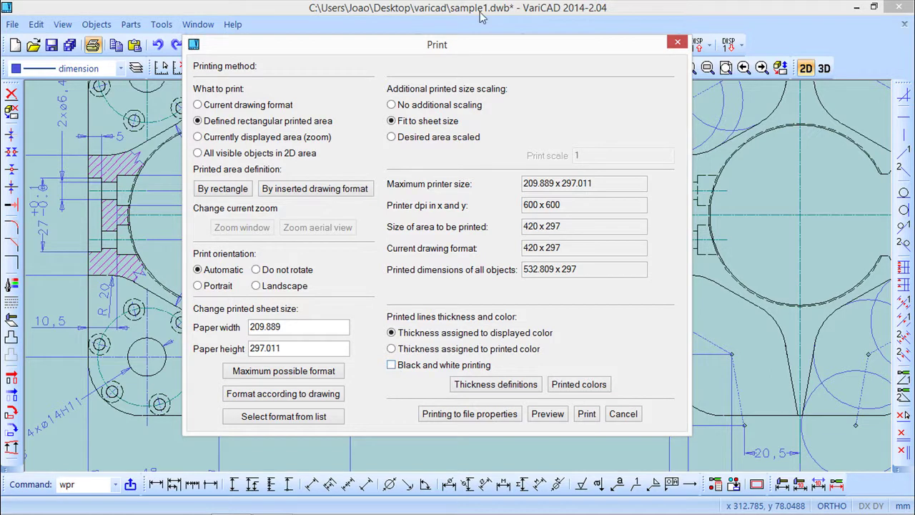
{"action": "left_click_drag", "start_coordinate": [487, 48], "coordinate": [479, 389]}
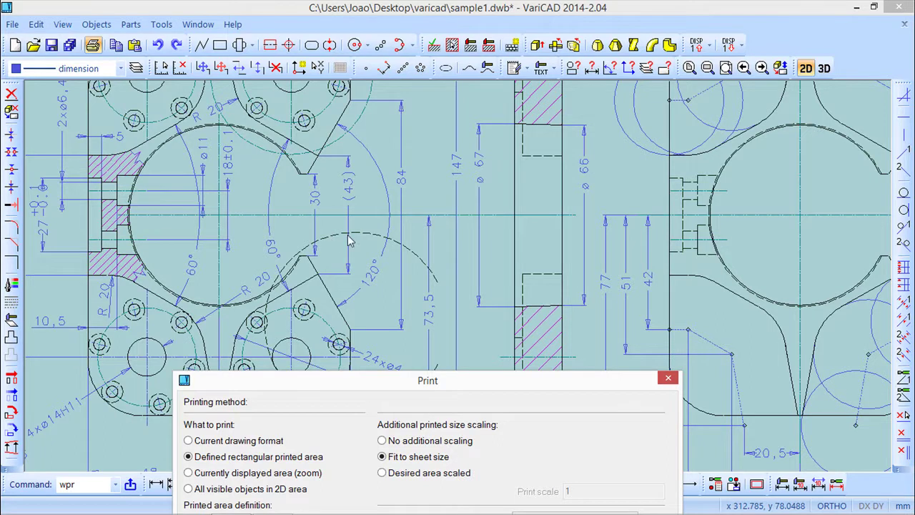
{"action": "left_click_drag", "start_coordinate": [549, 383], "coordinate": [542, 95]}
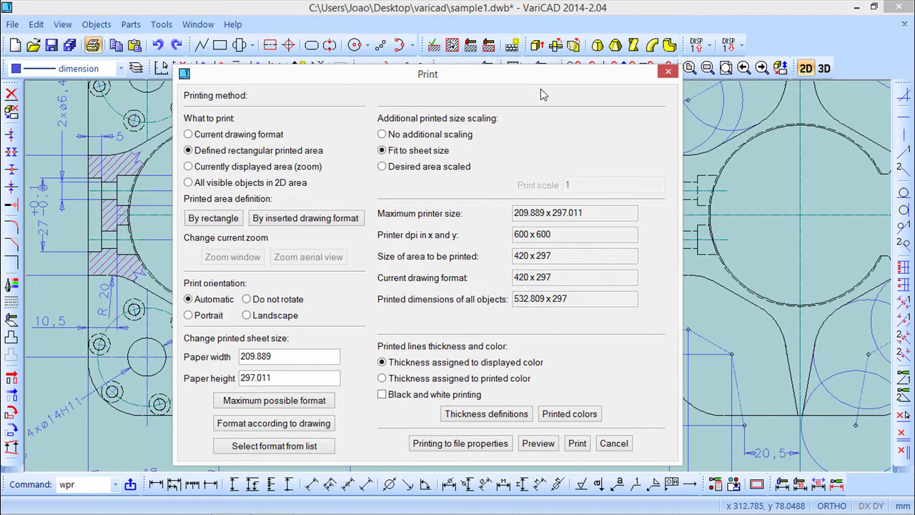
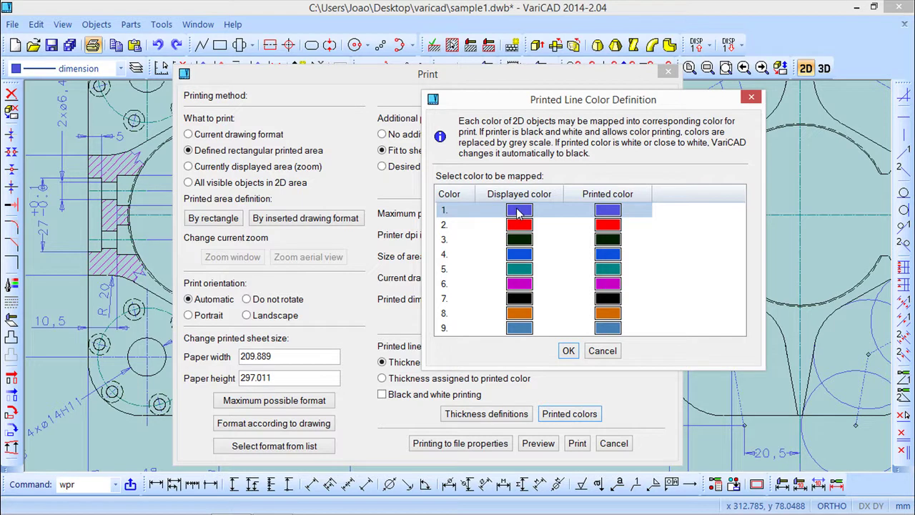
- Map the blue-violet displayed colour 1 to the orange printed colour 8 and accept the colour definitions
{"action": "left_click", "coordinate": [610, 209]}
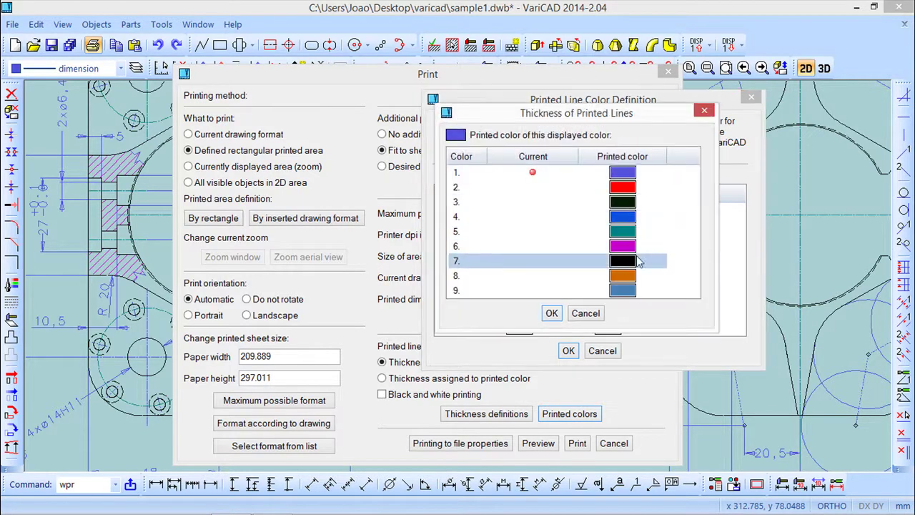
{"action": "left_click", "coordinate": [622, 277]}
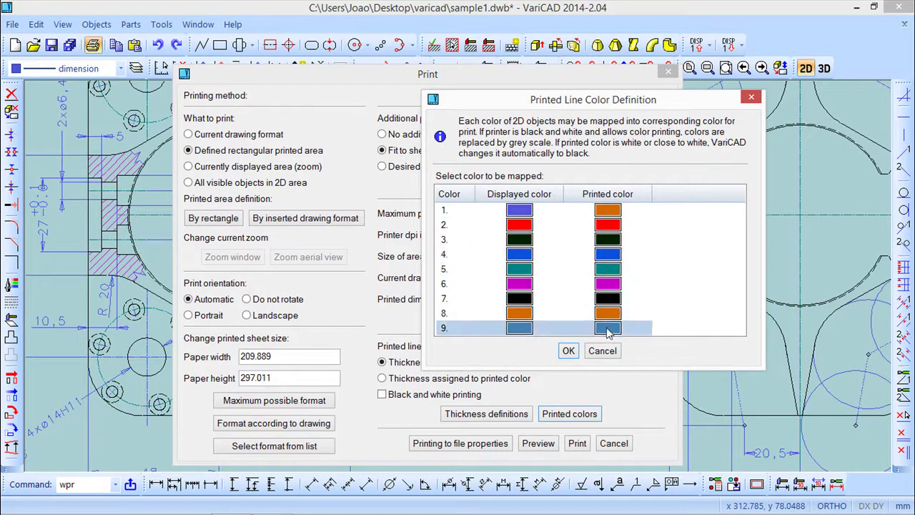
{"action": "left_click", "coordinate": [568, 350]}
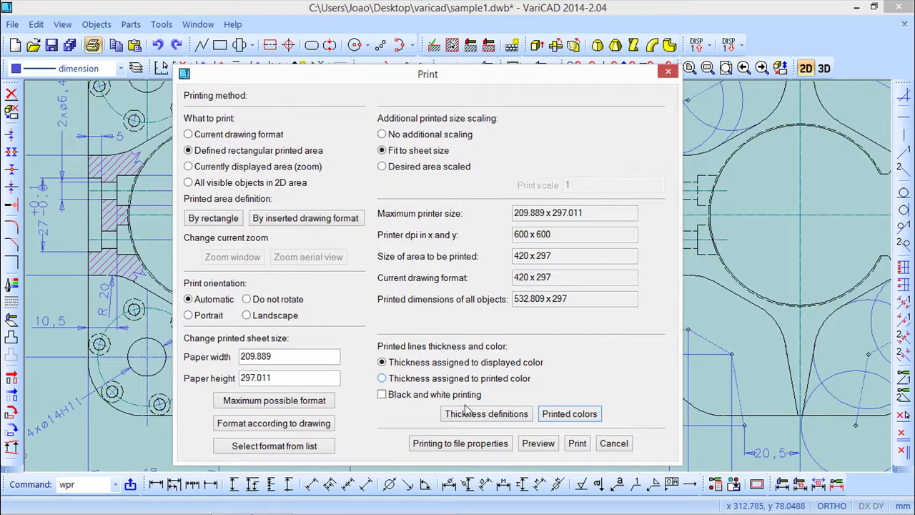
- Assign line thickness to the printed colour and review the printed line colour and thickness definitions
{"action": "left_click", "coordinate": [383, 379]}
{"action": "left_click", "coordinate": [574, 414]}
{"action": "left_click", "coordinate": [334, 339]}
{"action": "left_click", "coordinate": [500, 417]}
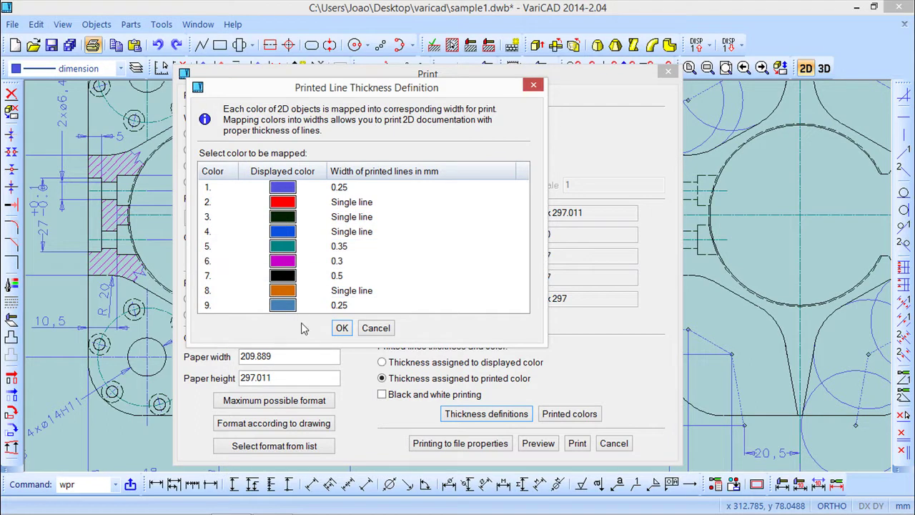
{"action": "left_click", "coordinate": [343, 331]}
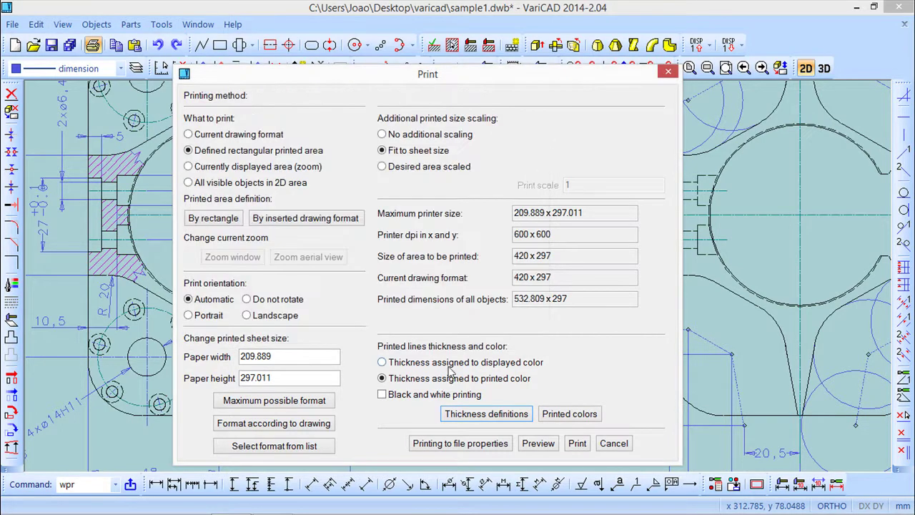
- Turn on black and white printing, print the drawing, and save the PDF on the desktop as sample_a
{"action": "left_click", "coordinate": [388, 397]}
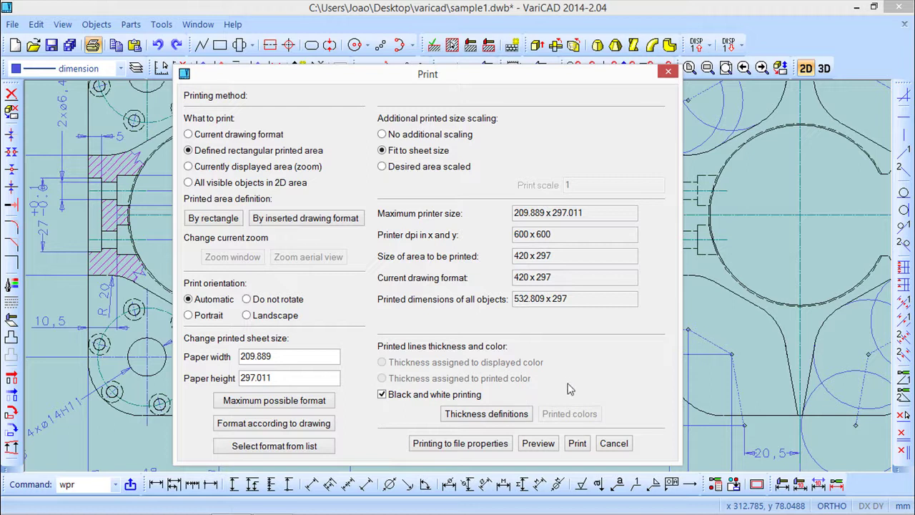
{"action": "left_click", "coordinate": [577, 443]}
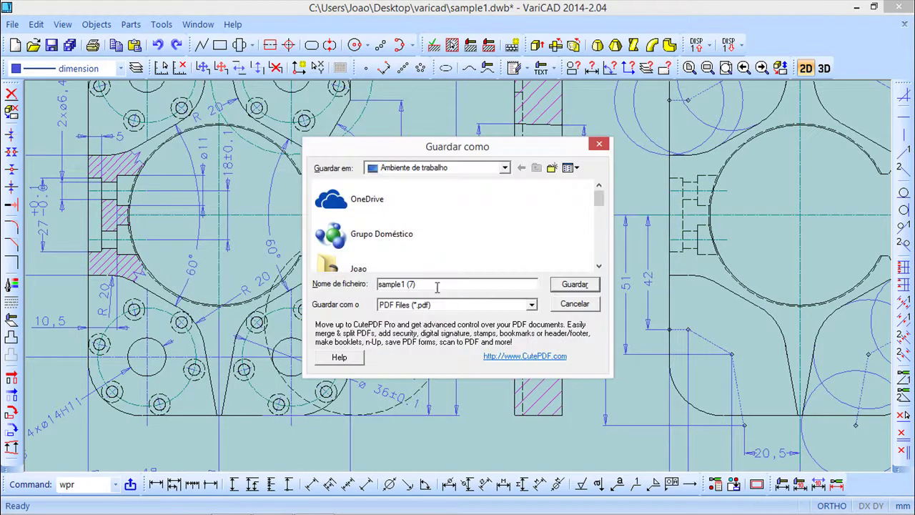
{"action": "left_click_drag", "start_coordinate": [427, 285], "coordinate": [329, 280]}
{"action": "type", "text": "sam"}
{"action": "left_click", "coordinate": [585, 289]}
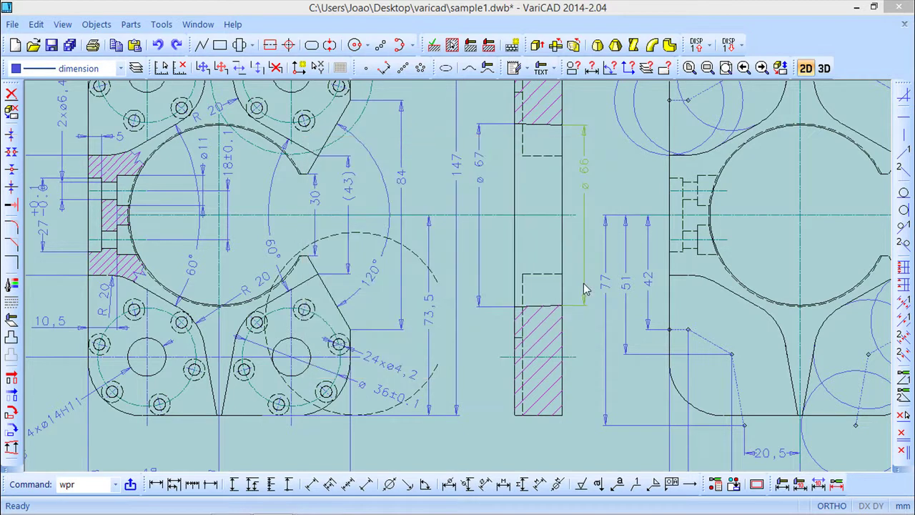
- Open sample_a.pdf from the desktop in Adobe Reader, examine the printed line thicknesses, and close it
{"action": "left_click", "coordinate": [856, 6]}
{"action": "double_click", "coordinate": [174, 170]}
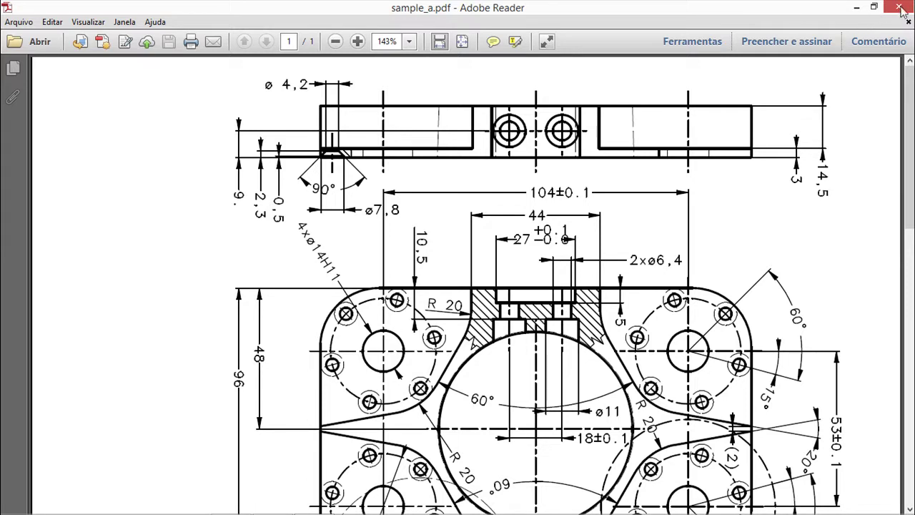
{"action": "scroll", "coordinate": [492, 461], "scroll_direction": "down", "scroll_amount": 10}
{"action": "scroll", "coordinate": [492, 461], "scroll_direction": "up", "scroll_amount": 5}
{"action": "key", "text": "alt+F4"}
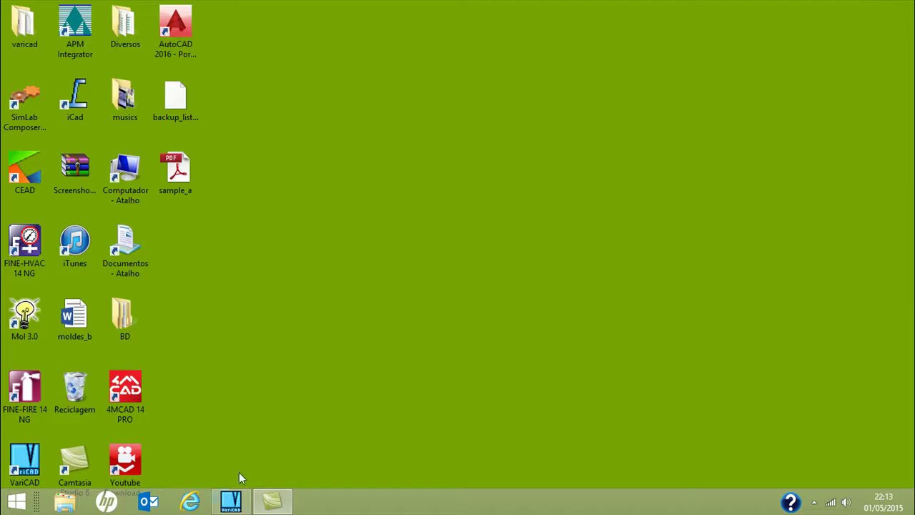
- Switch back to VariCAD and start printing to a selected printer, choosing CutePDF Writer
{"action": "left_click", "coordinate": [231, 501]}
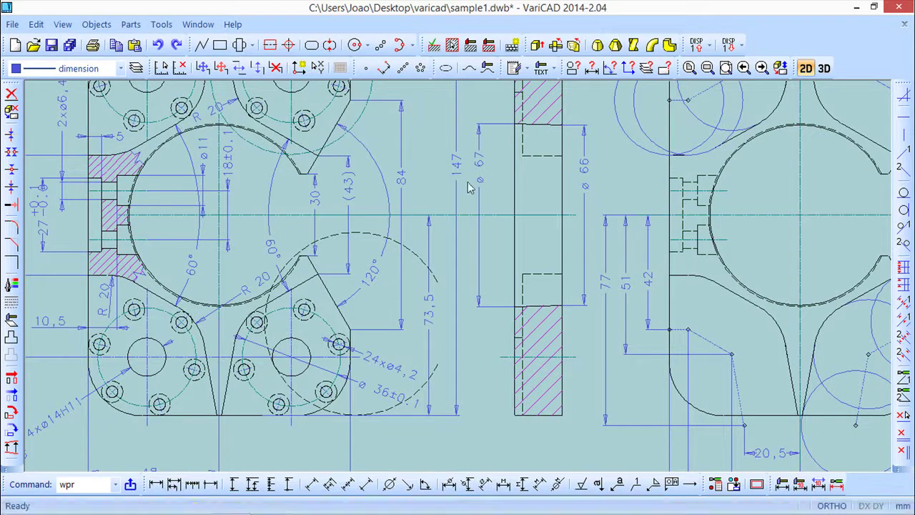
{"action": "left_click", "coordinate": [12, 27]}
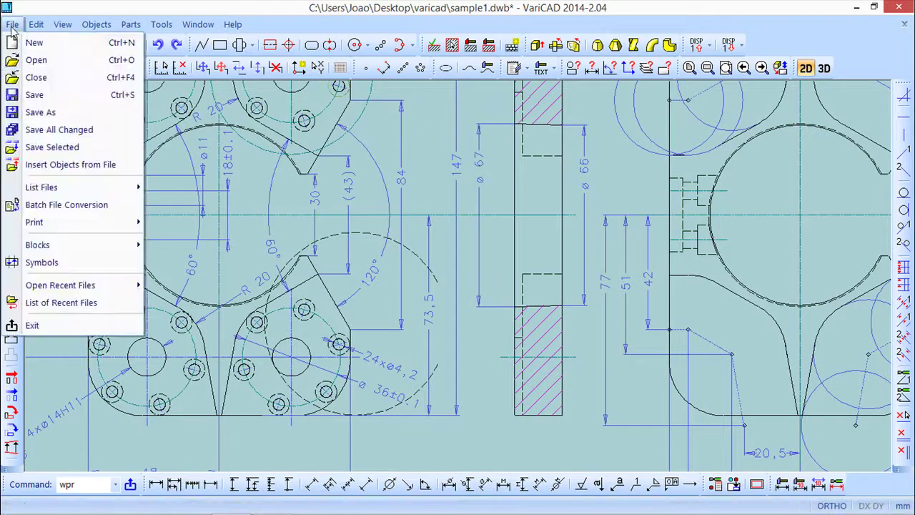
{"action": "mouse_move", "coordinate": [73, 225]}
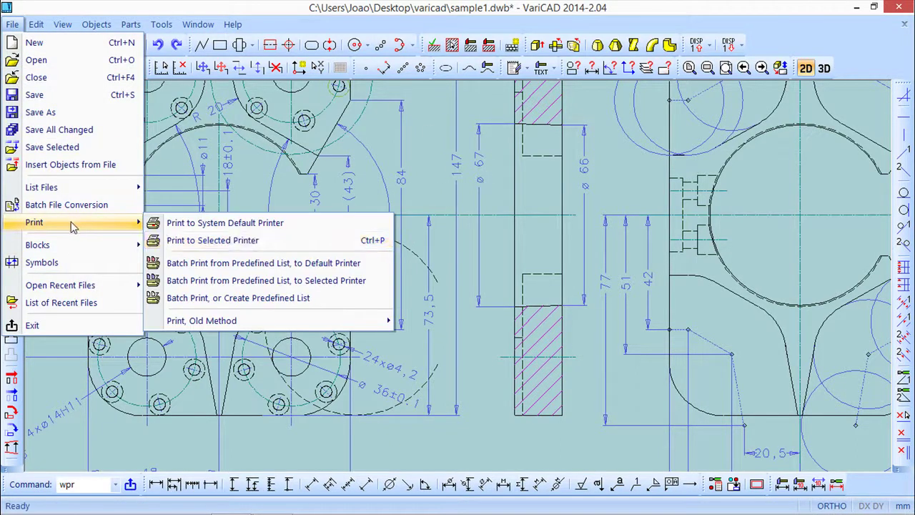
{"action": "left_click", "coordinate": [234, 242]}
{"action": "left_click", "coordinate": [512, 191]}
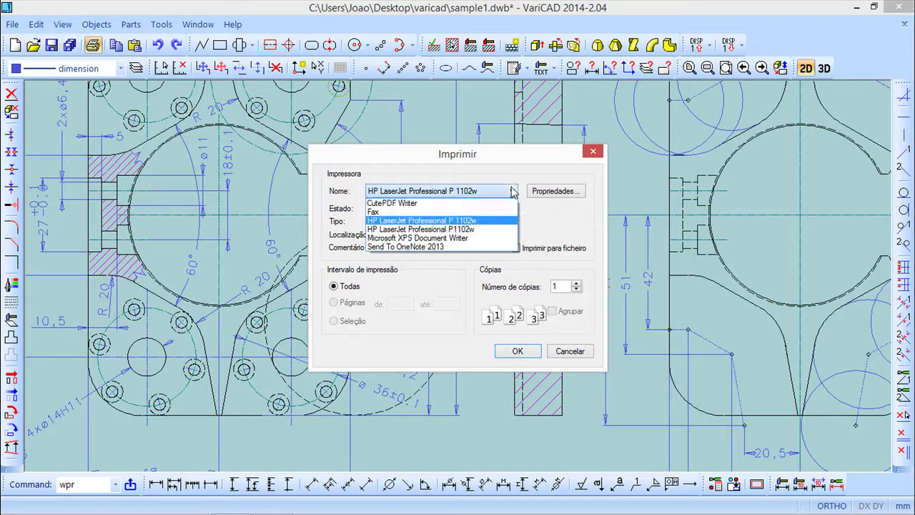
{"action": "left_click", "coordinate": [400, 203]}
{"action": "left_click", "coordinate": [519, 351]}
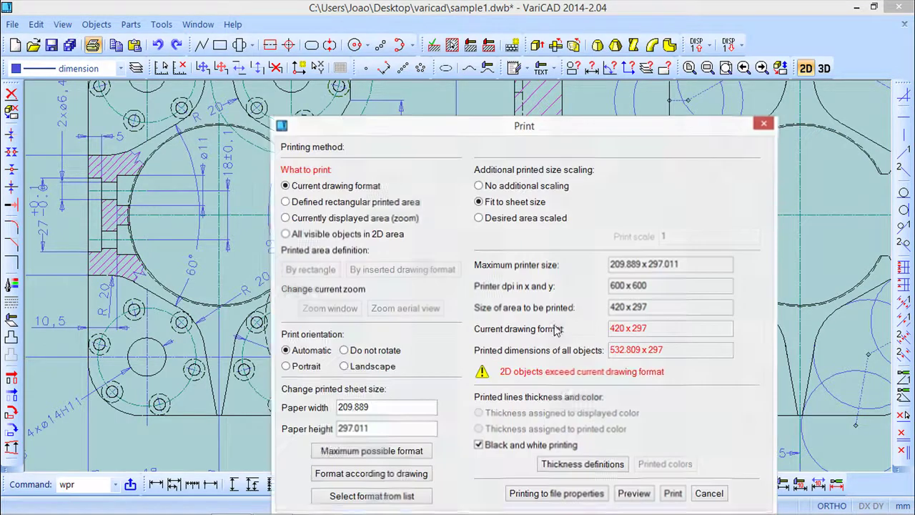
- Set a defined rectangular printed area using two opposite corners of the drawing's border frame
{"action": "left_click_drag", "start_coordinate": [565, 128], "coordinate": [563, 45]}
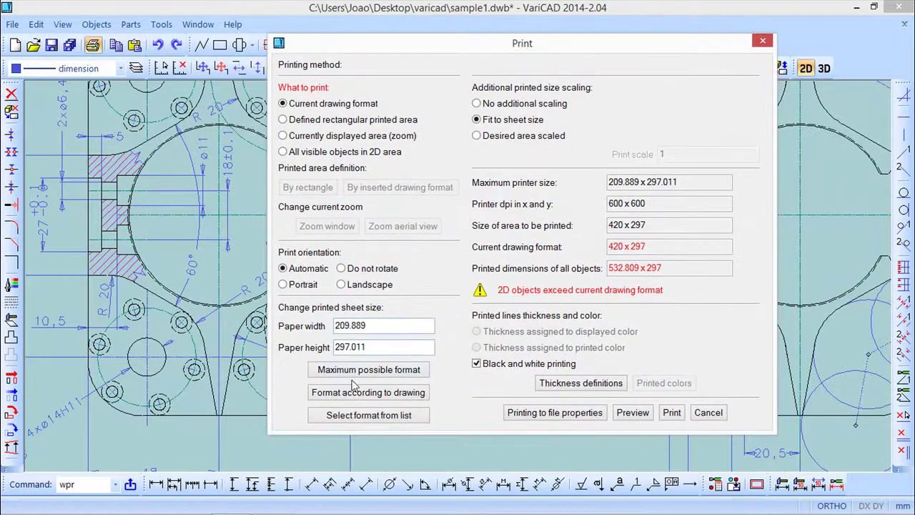
{"action": "left_click", "coordinate": [283, 120]}
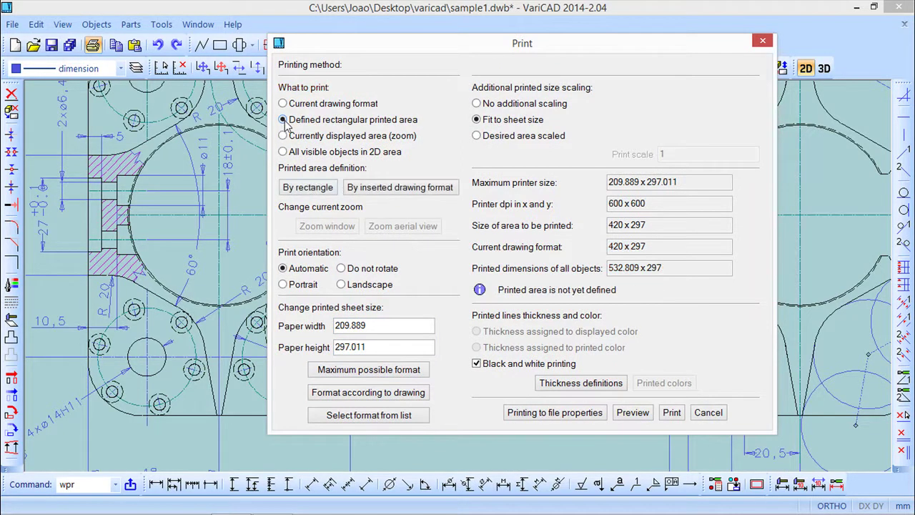
{"action": "left_click", "coordinate": [307, 187]}
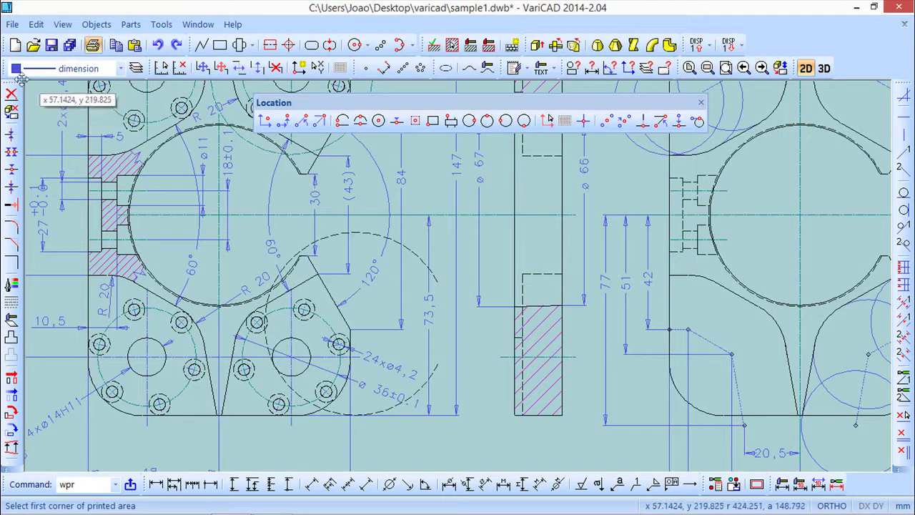
{"action": "scroll", "coordinate": [199, 241], "scroll_direction": "down", "scroll_amount": 2}
{"action": "scroll", "coordinate": [200, 242], "scroll_direction": "down", "scroll_amount": 2}
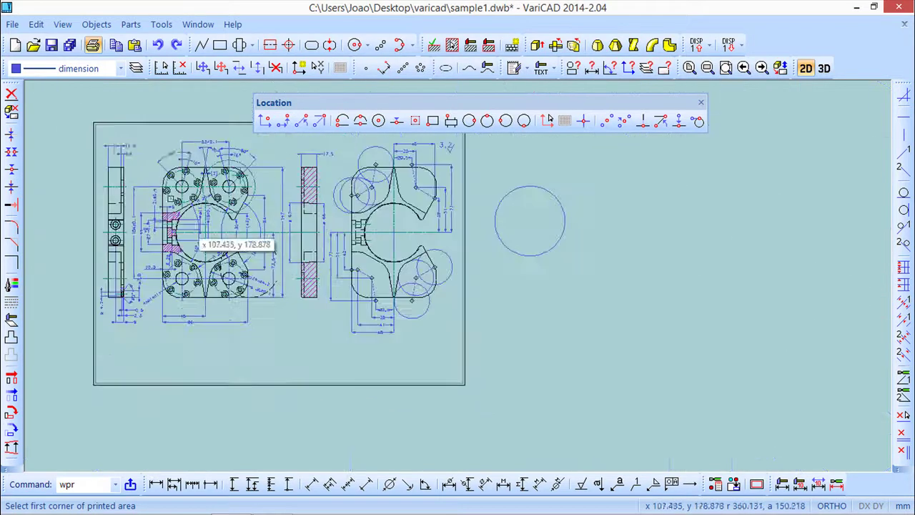
{"action": "left_click", "coordinate": [99, 127]}
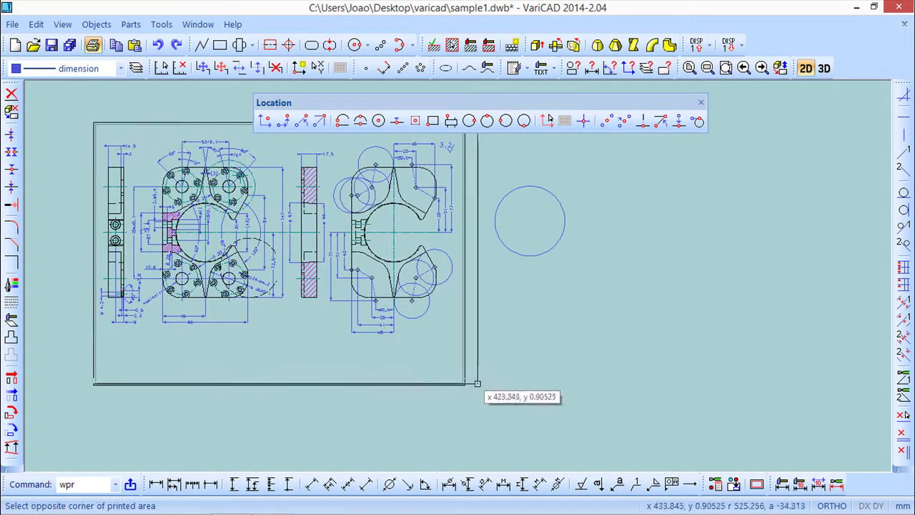
{"action": "left_click", "coordinate": [466, 383]}
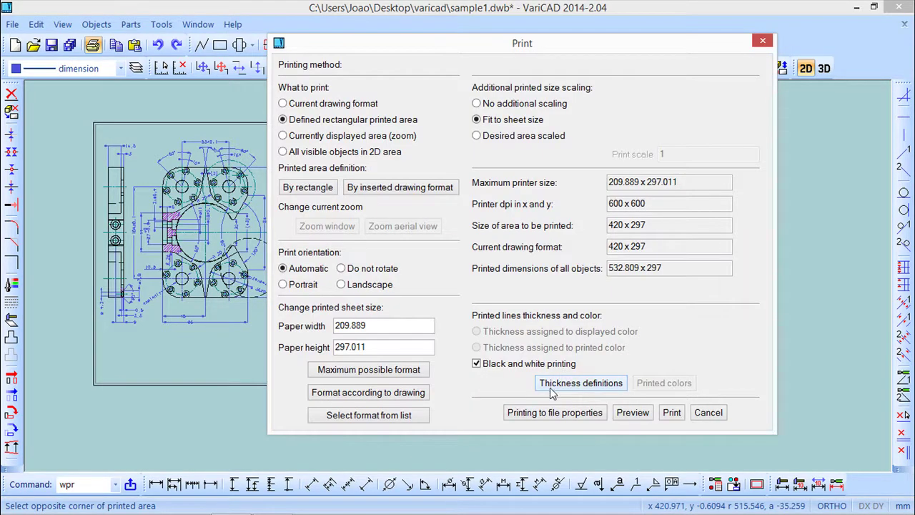
- Set the printed thickness of the blue-violet colour 1 to a 1 dot thin line in the thickness definitions
{"action": "left_click", "coordinate": [581, 383]}
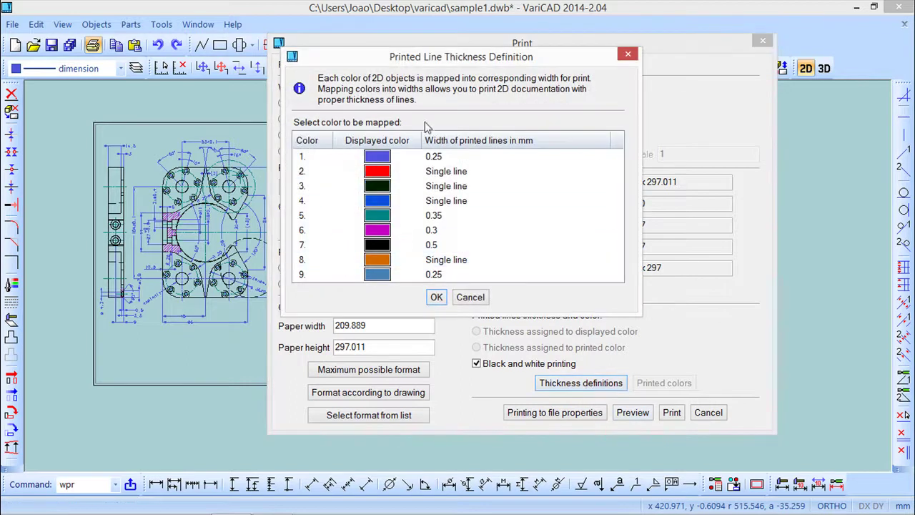
{"action": "double_click", "coordinate": [439, 156]}
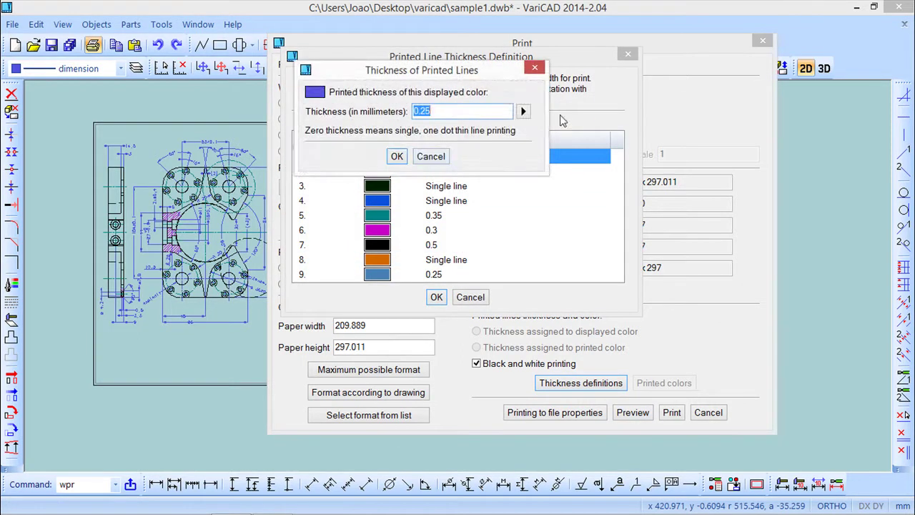
{"action": "left_click", "coordinate": [522, 112]}
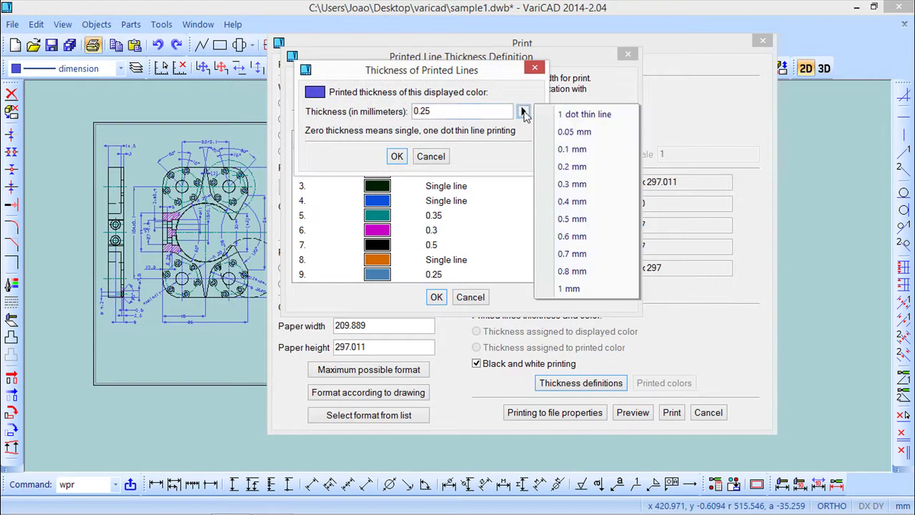
{"action": "left_click", "coordinate": [592, 116]}
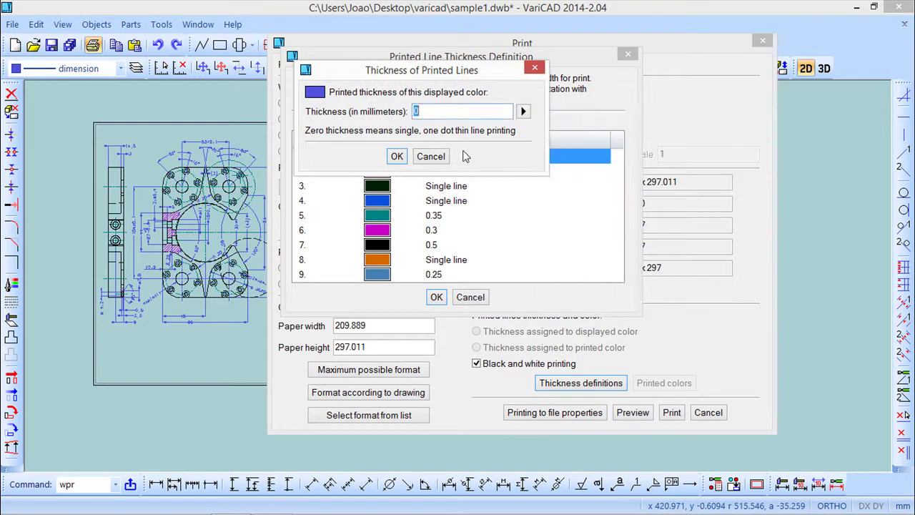
{"action": "left_click", "coordinate": [397, 156]}
- Set the printed thickness of the teal colour 5 to a 1 dot thin line
{"action": "left_click", "coordinate": [445, 215]}
{"action": "double_click", "coordinate": [445, 215]}
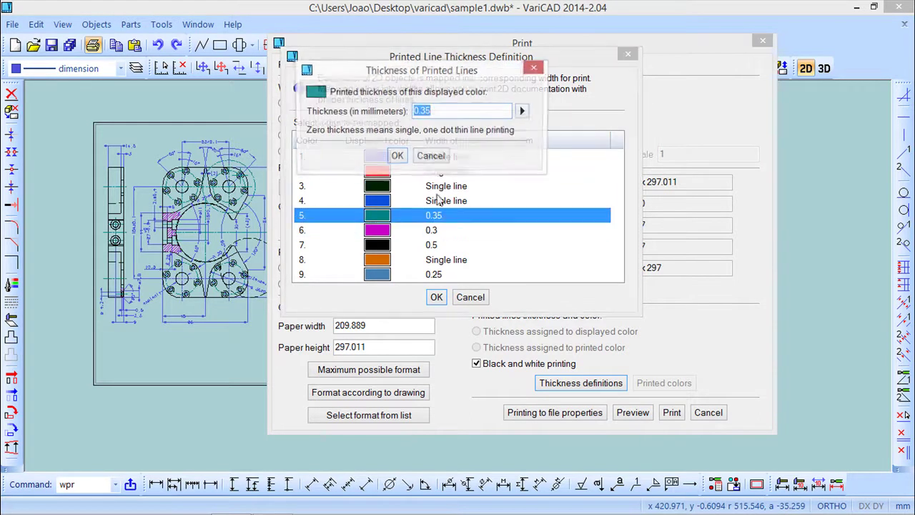
{"action": "left_click", "coordinate": [522, 112]}
{"action": "left_click", "coordinate": [575, 116]}
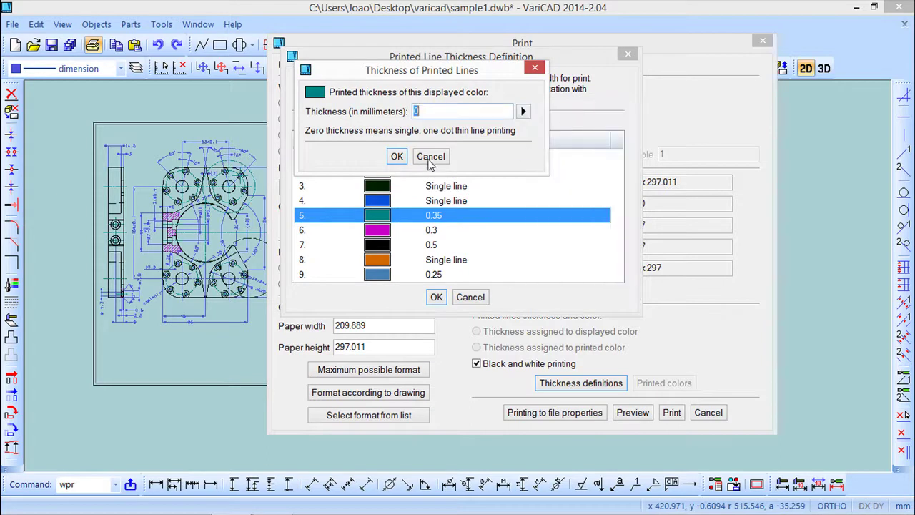
{"action": "left_click", "coordinate": [397, 157]}
- Set the printed thickness of the magenta colour 6 to a 1 dot thin line
{"action": "left_click", "coordinate": [434, 230]}
{"action": "double_click", "coordinate": [434, 230]}
{"action": "left_click", "coordinate": [524, 111]}
{"action": "left_click", "coordinate": [580, 116]}
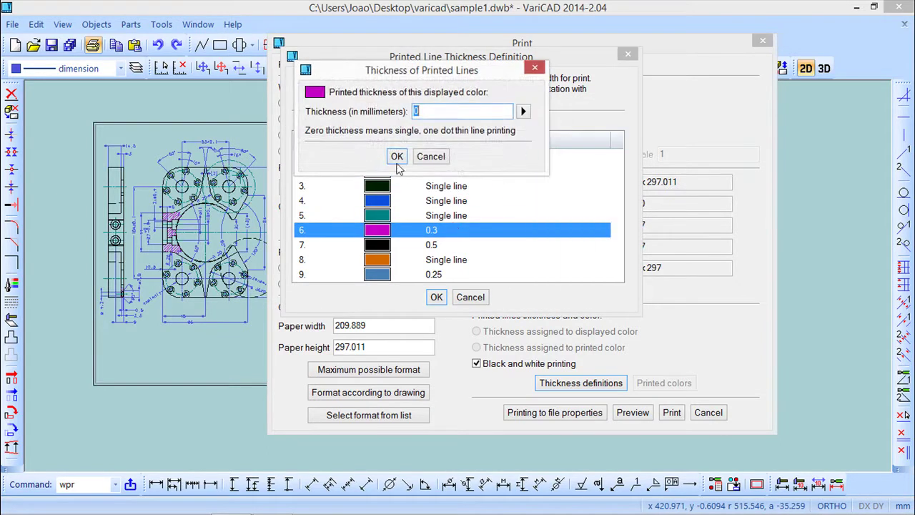
{"action": "left_click", "coordinate": [397, 157]}
- Set the printed thickness of the black colour 7 to a 1 dot thin line
{"action": "left_click", "coordinate": [438, 245]}
{"action": "double_click", "coordinate": [438, 245]}
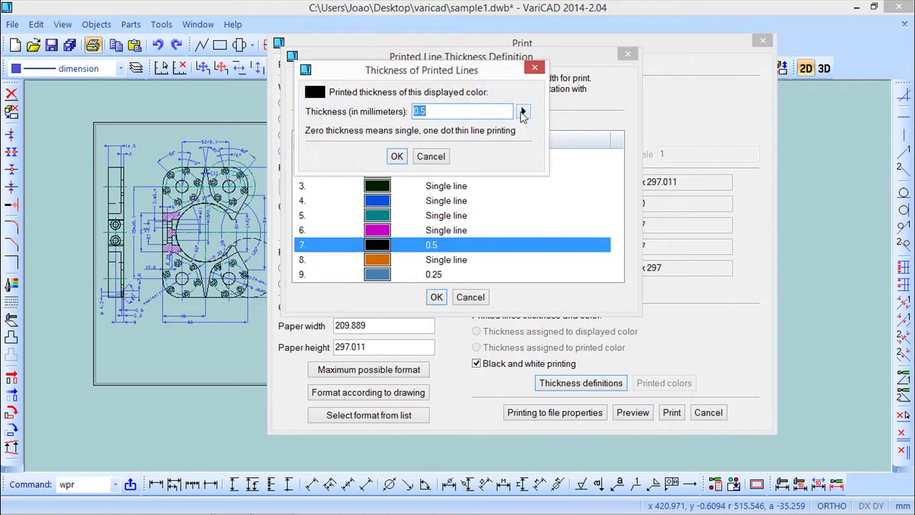
{"action": "left_click", "coordinate": [524, 111]}
{"action": "left_click", "coordinate": [572, 116]}
{"action": "left_click", "coordinate": [397, 156]}
- Set the printed thickness of the steel-blue colour 9 to a 1 dot thin line and accept the thickness definitions
{"action": "left_click", "coordinate": [436, 274]}
{"action": "double_click", "coordinate": [436, 275]}
{"action": "left_click", "coordinate": [524, 112]}
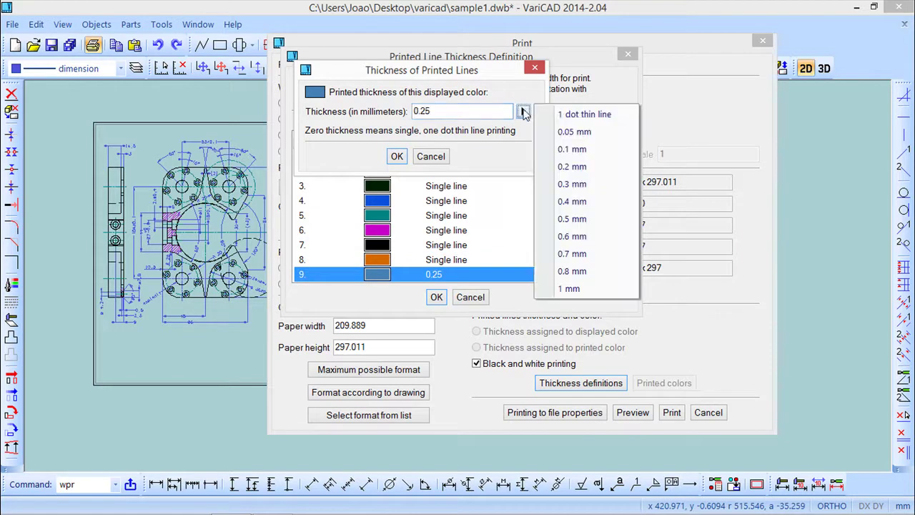
{"action": "left_click", "coordinate": [585, 116]}
{"action": "left_click", "coordinate": [396, 156]}
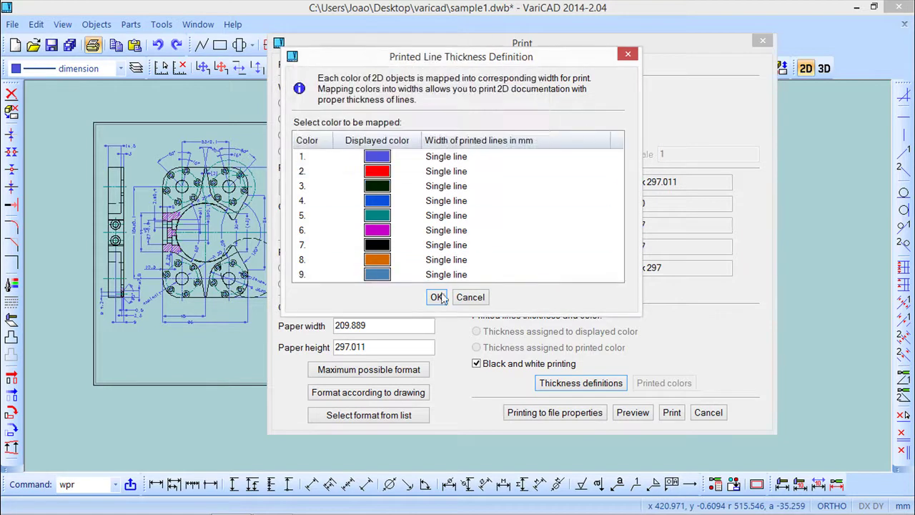
{"action": "left_click", "coordinate": [436, 297]}
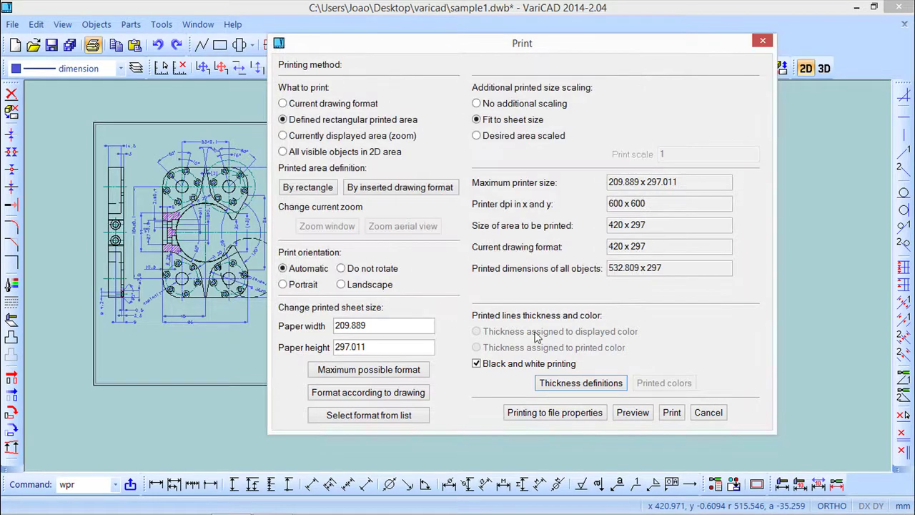
- Print the drawing, save the PDF on the desktop as sample_b, and return to the desktop
{"action": "left_click", "coordinate": [673, 412]}
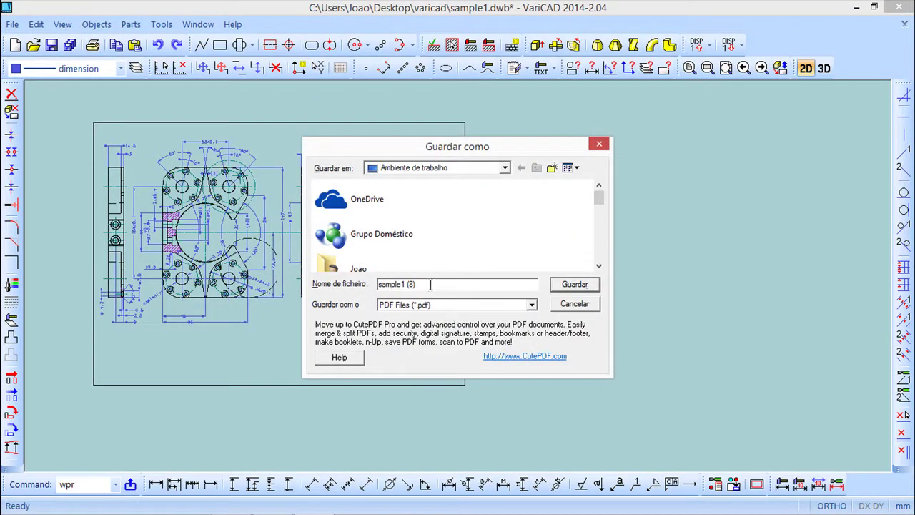
{"action": "left_click_drag", "start_coordinate": [402, 284], "coordinate": [497, 278]}
{"action": "type", "text": "_8"}
{"action": "key", "text": "Return"}
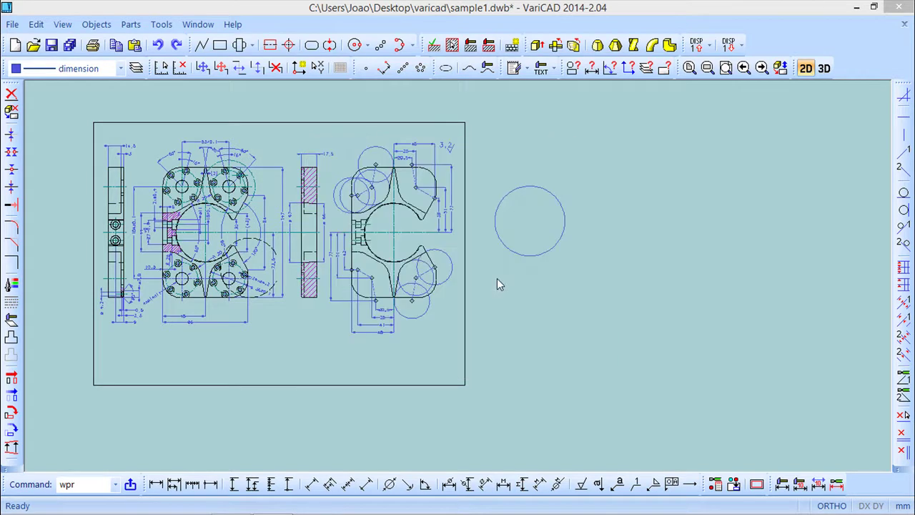
{"action": "left_click", "coordinate": [856, 7]}
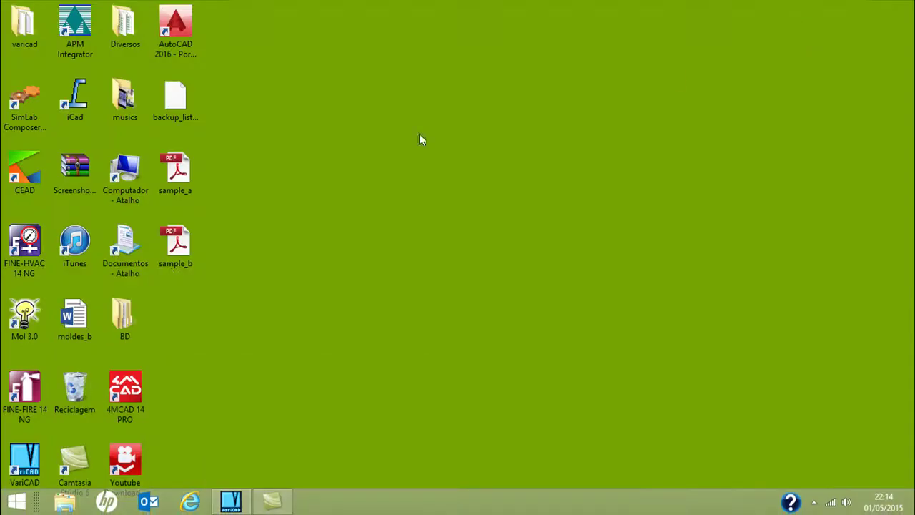
- Open the sample_b and sample_a PDFs from the desktop and compare their printed line thicknesses
{"action": "double_click", "coordinate": [178, 247]}
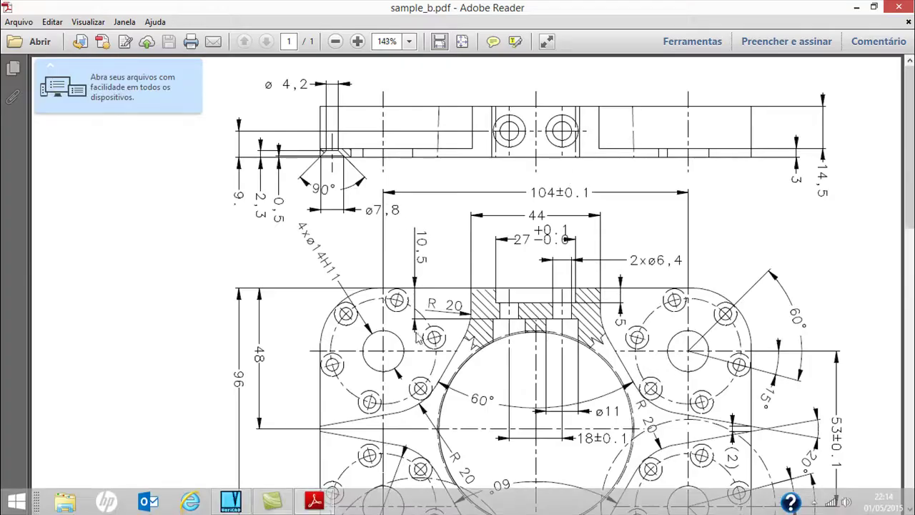
{"action": "left_click", "coordinate": [856, 7]}
{"action": "double_click", "coordinate": [178, 171]}
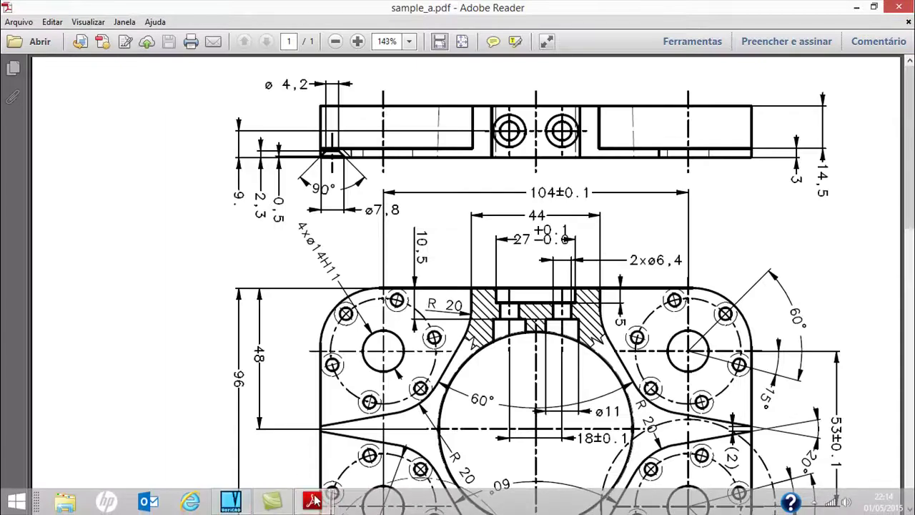
{"action": "mouse_move", "coordinate": [312, 503]}
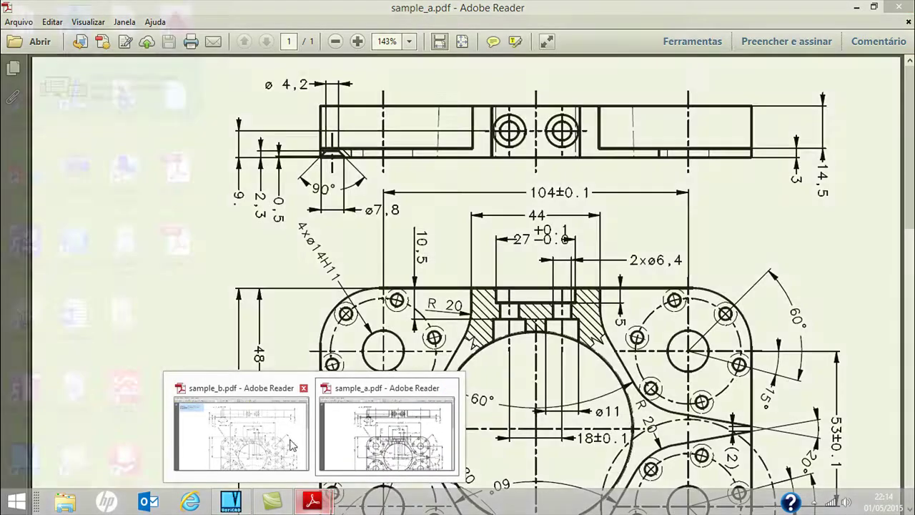
{"action": "mouse_move", "coordinate": [255, 439]}
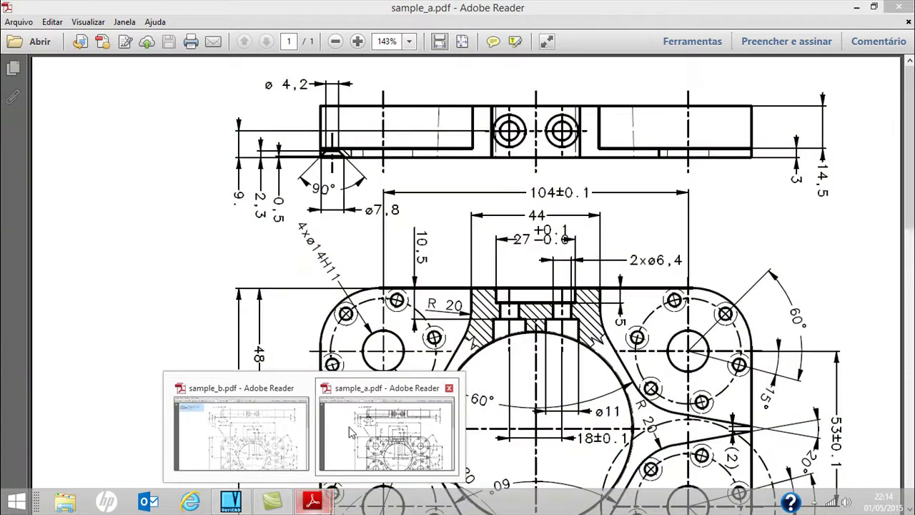
{"action": "mouse_move", "coordinate": [360, 433]}
{"action": "mouse_move", "coordinate": [290, 437]}
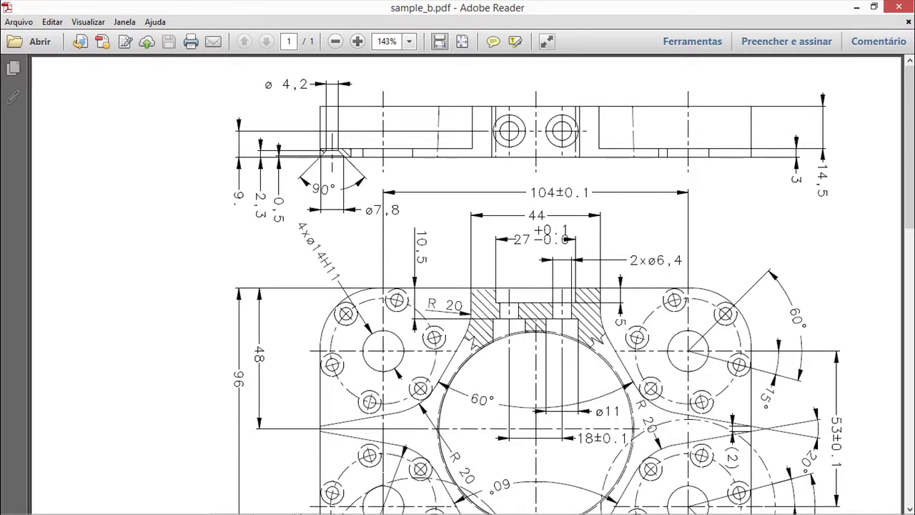
{"action": "mouse_move", "coordinate": [313, 501]}
{"action": "left_click", "coordinate": [380, 449]}
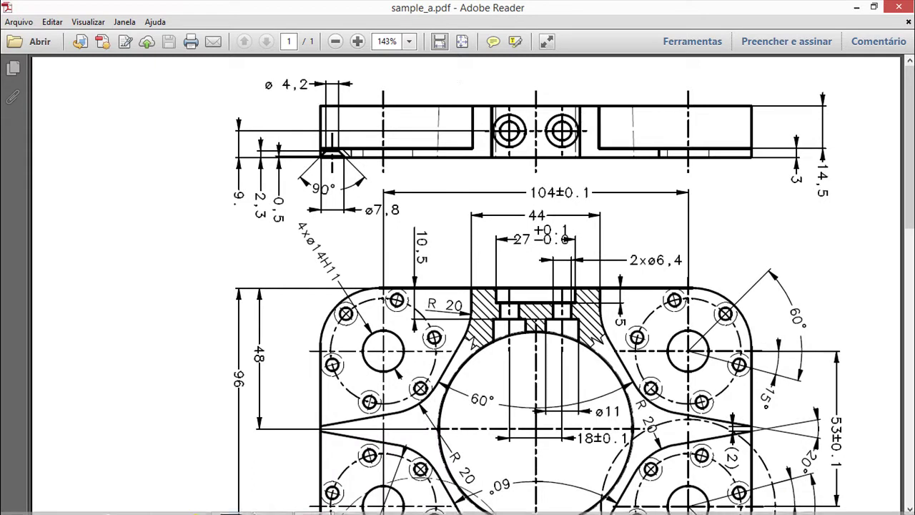
- Switch back to VariCAD and open the print settings of the sample1 drawing for the PDF printer
{"action": "left_click", "coordinate": [243, 492]}
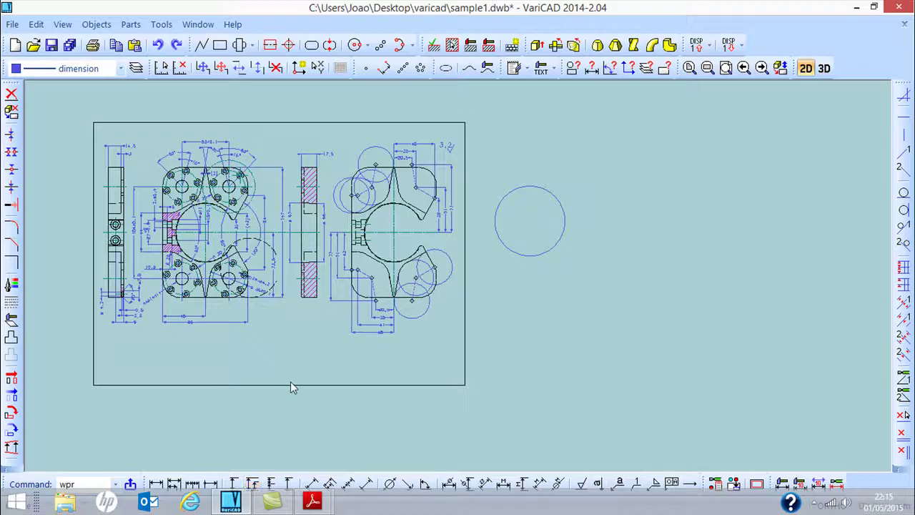
{"action": "scroll", "coordinate": [411, 218], "scroll_direction": "up", "scroll_amount": 2}
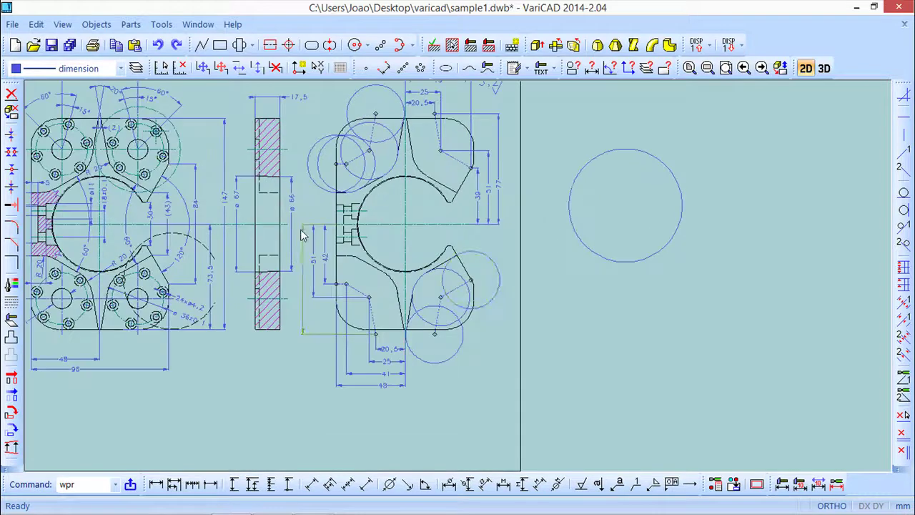
{"action": "mouse_move", "coordinate": [543, 326]}
{"action": "middle_mouse_down"}
{"action": "mouse_move", "coordinate": [687, 371]}
{"action": "mouse_move", "coordinate": [750, 364]}
{"action": "middle_mouse_up"}
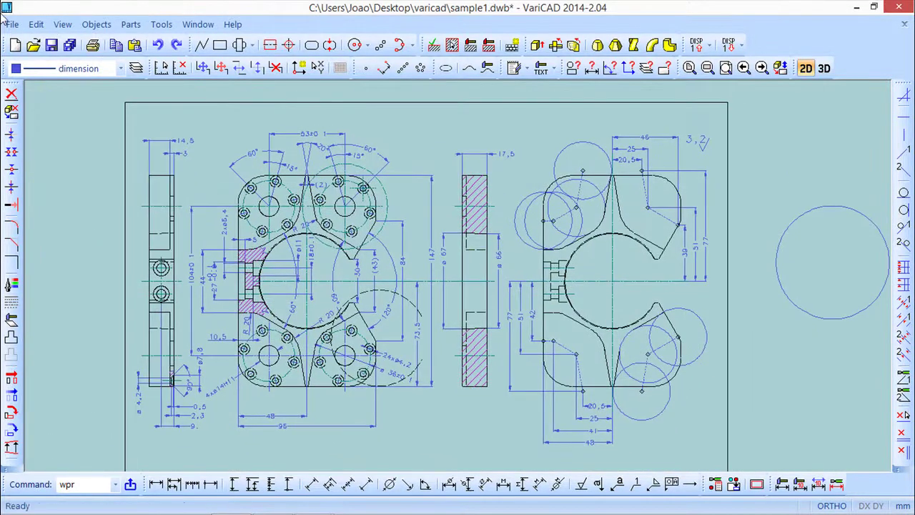
{"action": "left_click", "coordinate": [12, 23]}
{"action": "mouse_move", "coordinate": [63, 227]}
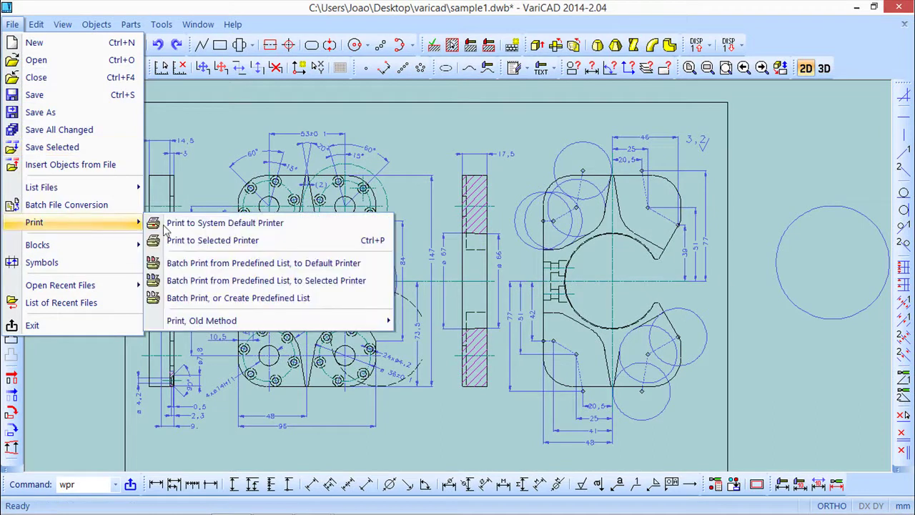
{"action": "left_click", "coordinate": [178, 240]}
{"action": "left_click", "coordinate": [513, 191]}
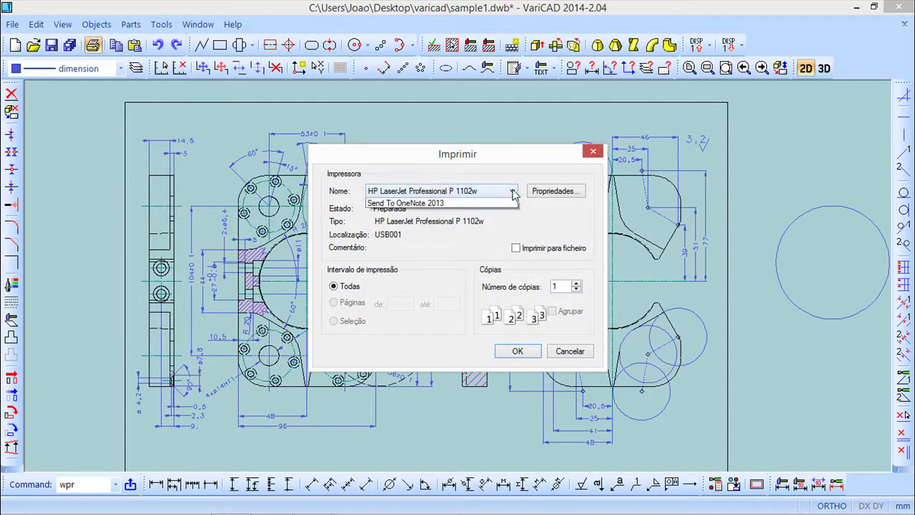
{"action": "left_click", "coordinate": [407, 208]}
{"action": "left_click", "coordinate": [517, 350]}
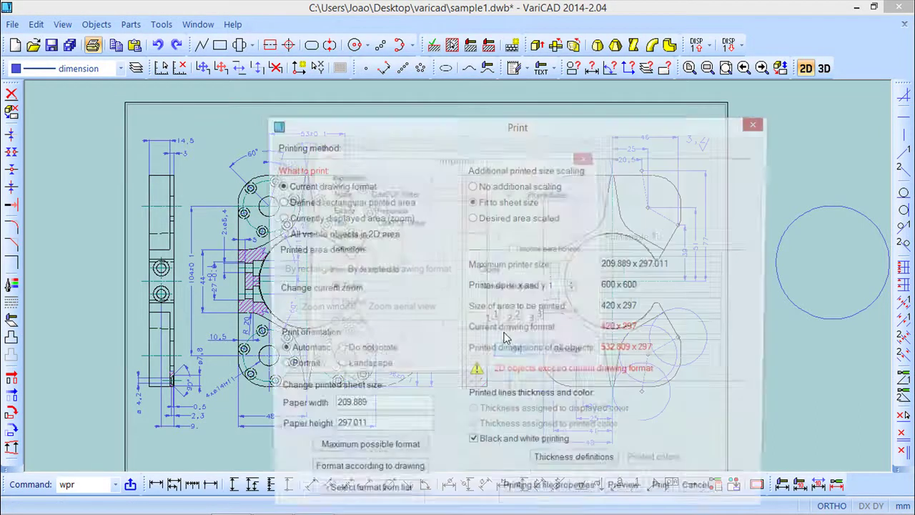
- Review the printed line thickness assigned to each colour, and close the definitions without changes
{"action": "left_click_drag", "start_coordinate": [600, 129], "coordinate": [568, 47]}
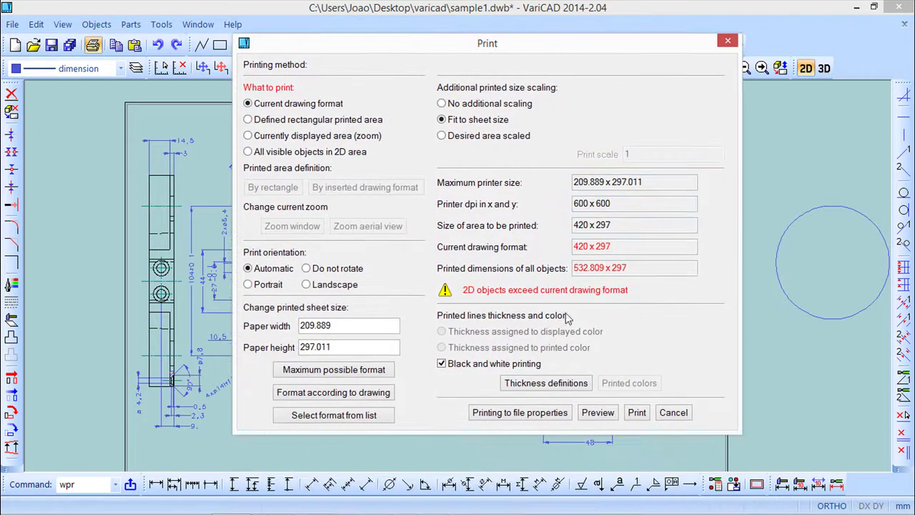
{"action": "left_click", "coordinate": [550, 383]}
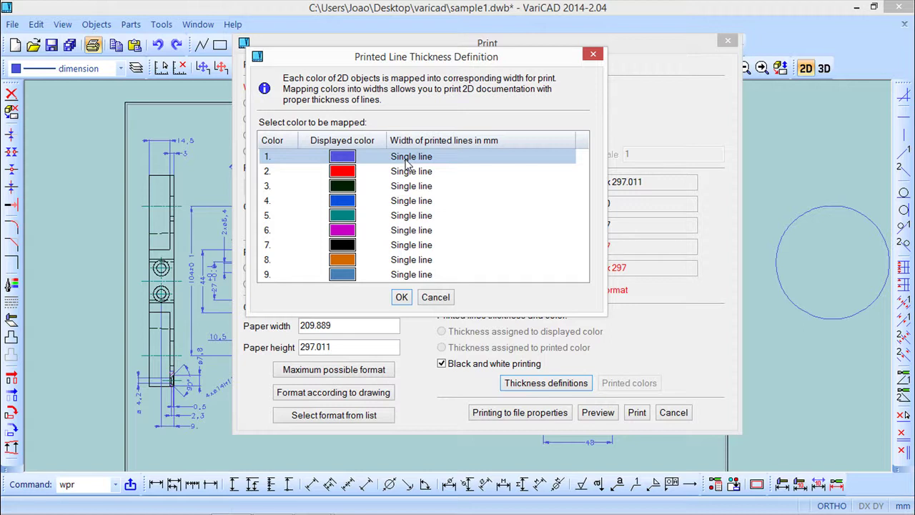
{"action": "left_click", "coordinate": [594, 56]}
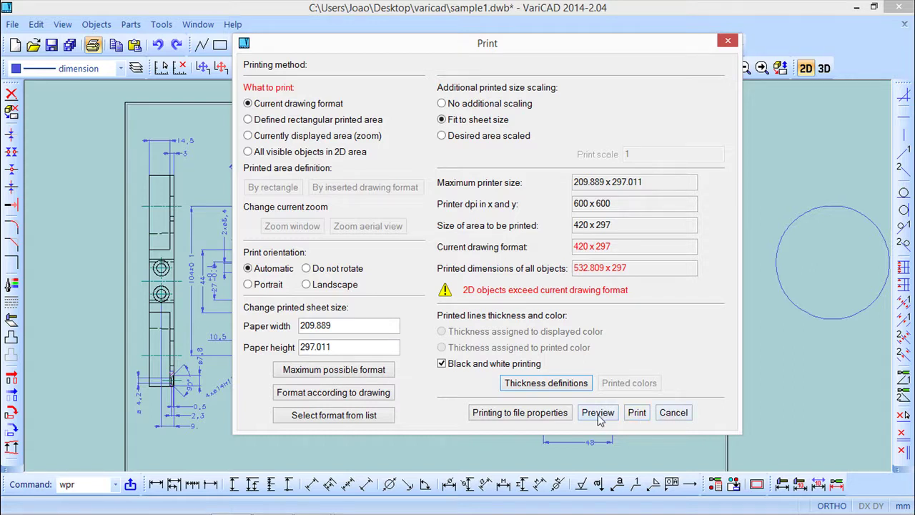
- Set the printed area to a defined rectangle of about 420 x 251 mm, starting at the drawing frame's upper-left corner
{"action": "left_click", "coordinate": [248, 120]}
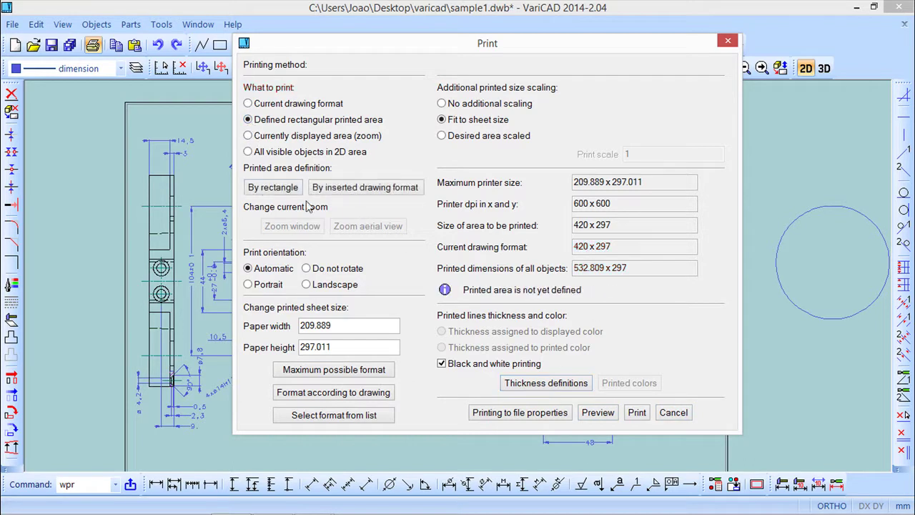
{"action": "left_click", "coordinate": [261, 188]}
{"action": "left_click", "coordinate": [126, 103]}
{"action": "left_click", "coordinate": [727, 458]}
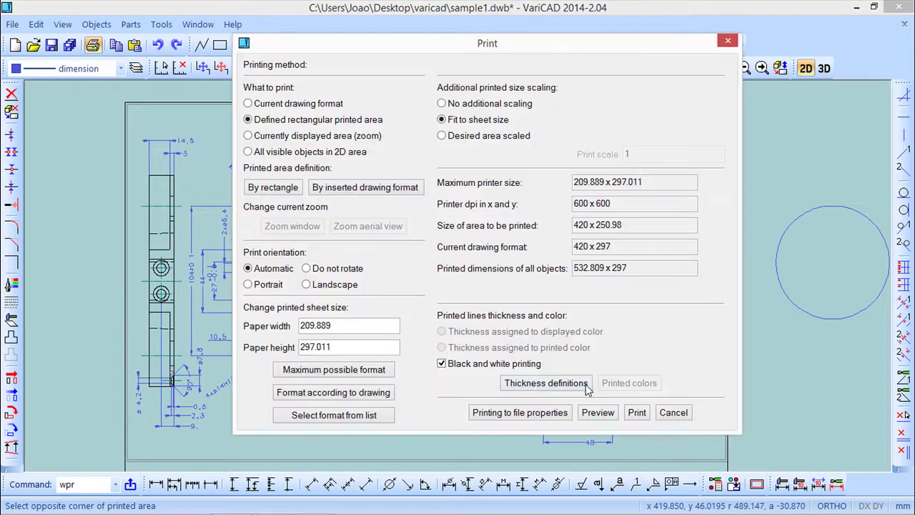
- Preview the defined print area against the drawing and close the preview without printing
{"action": "left_click", "coordinate": [598, 413]}
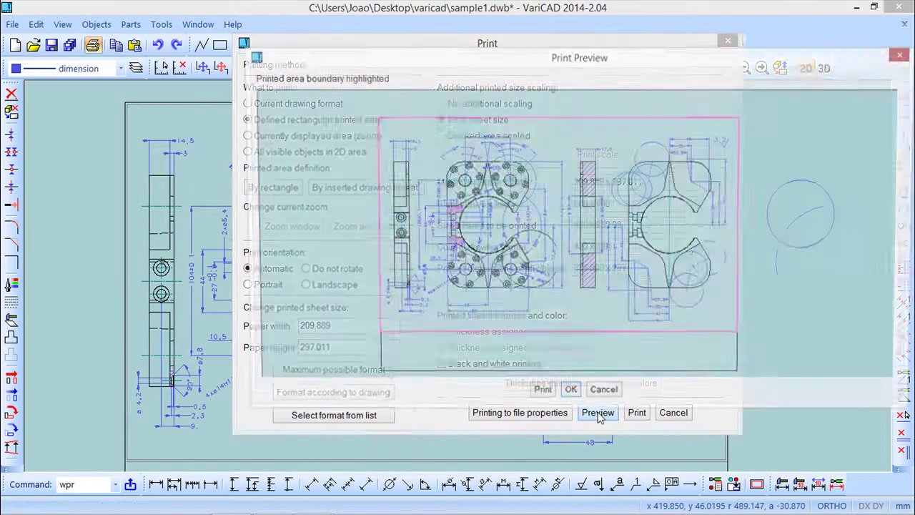
{"action": "left_click_drag", "start_coordinate": [551, 61], "coordinate": [424, 54]}
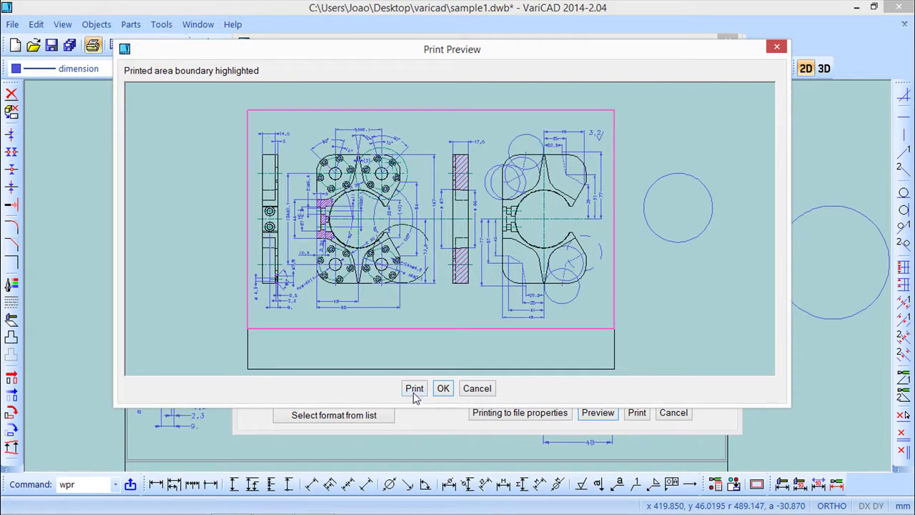
{"action": "left_click", "coordinate": [478, 390]}
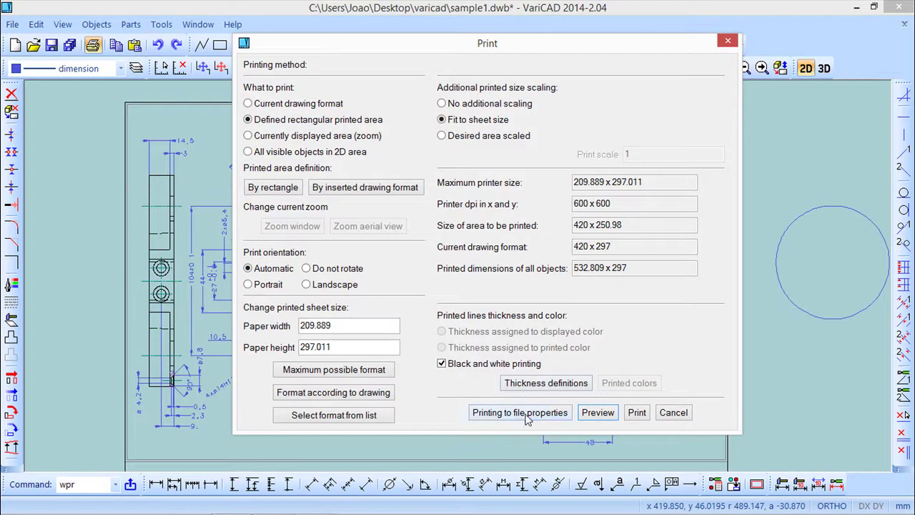
- Read the printing-to-file properties for virtual printers, and leave the print settings without printing
{"action": "left_click", "coordinate": [531, 419]}
{"action": "left_click_drag", "start_coordinate": [380, 60], "coordinate": [364, 115]}
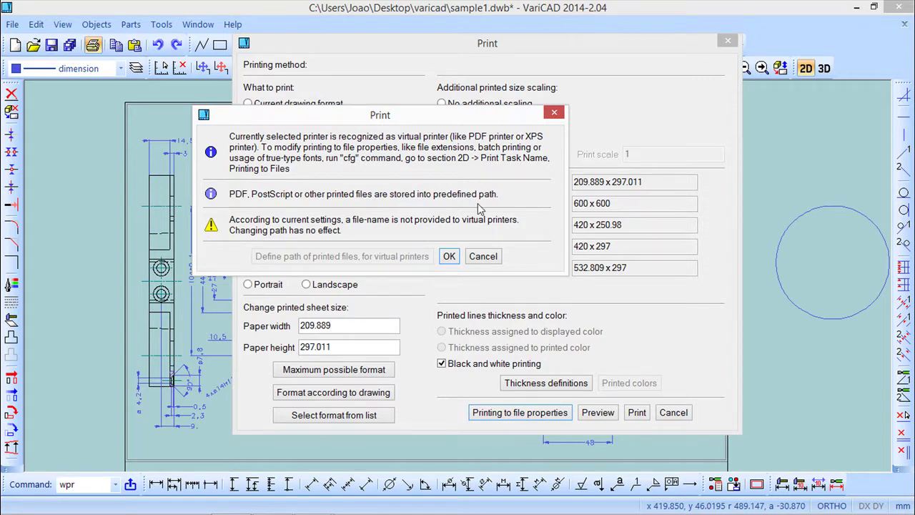
{"action": "left_click", "coordinate": [491, 256]}
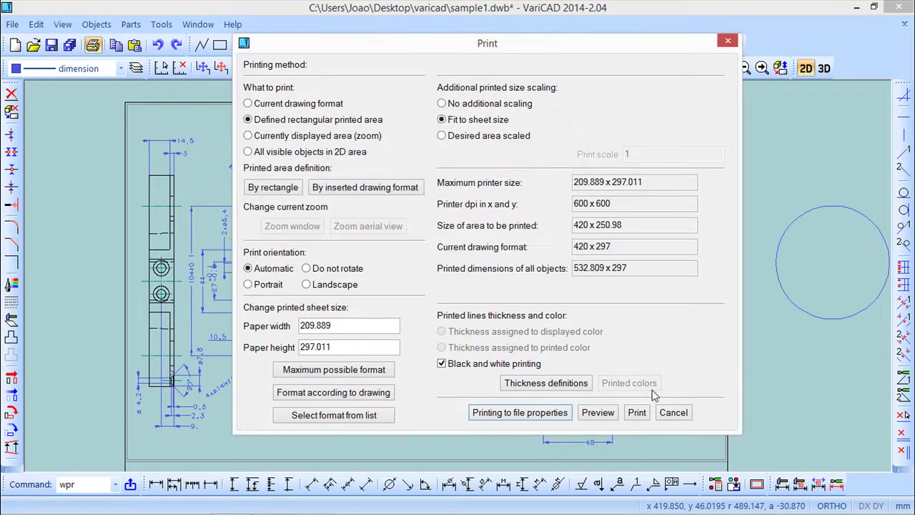
{"action": "left_click", "coordinate": [674, 413]}
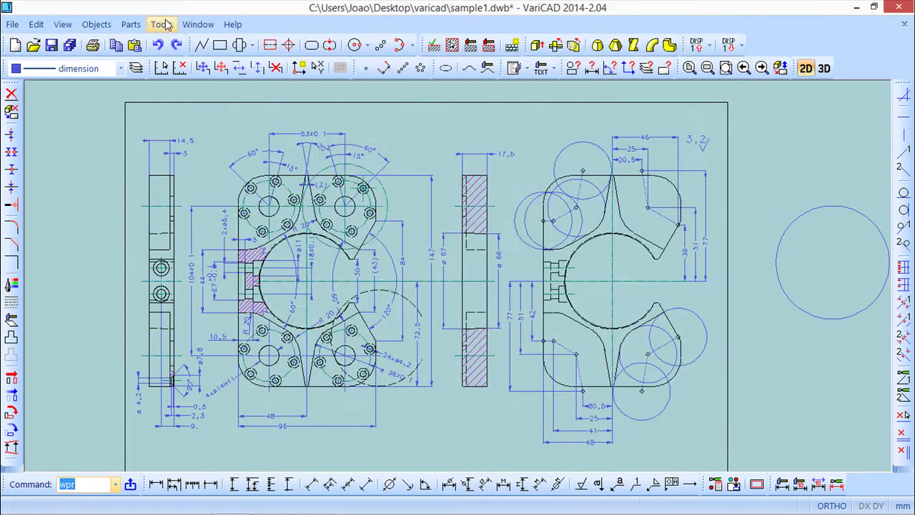
- Open the system settings and review the 2D definitions for printed line thickness and printed line colour
{"action": "left_click", "coordinate": [162, 25]}
{"action": "mouse_move", "coordinate": [178, 27]}
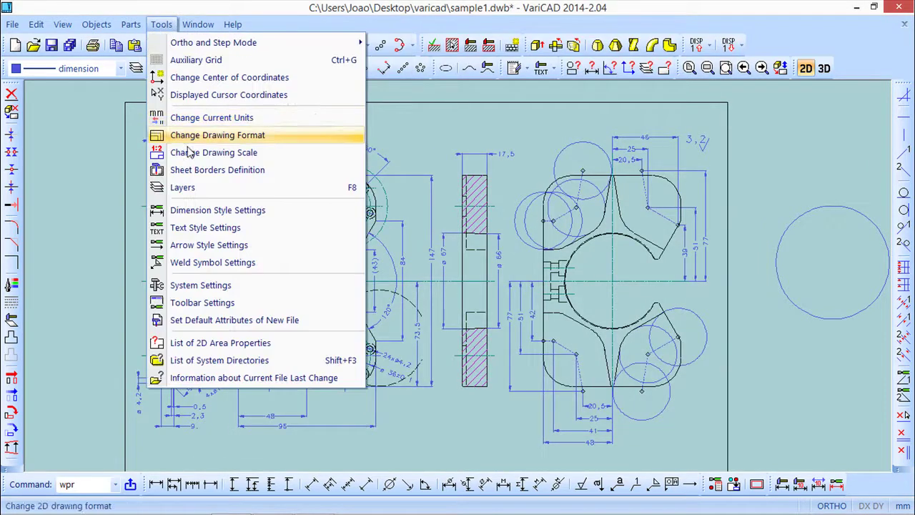
{"action": "left_click", "coordinate": [212, 286]}
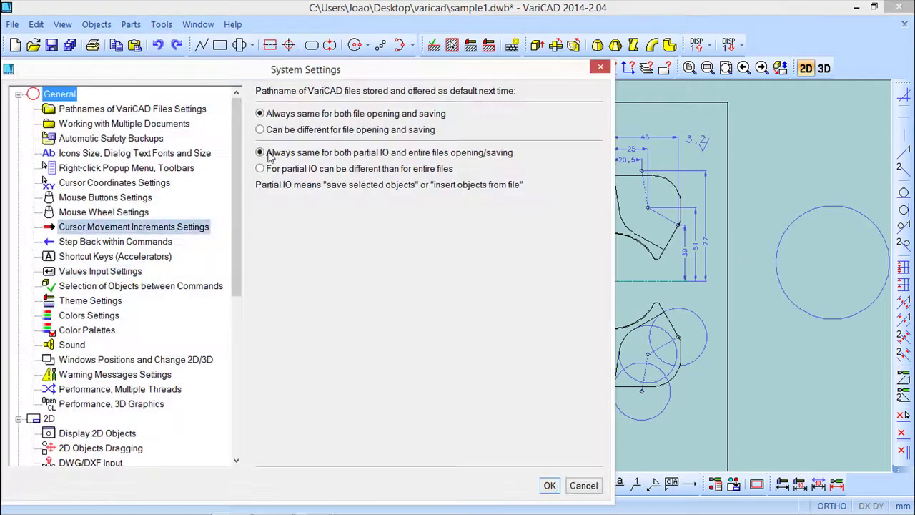
{"action": "left_click_drag", "start_coordinate": [336, 71], "coordinate": [422, 32]}
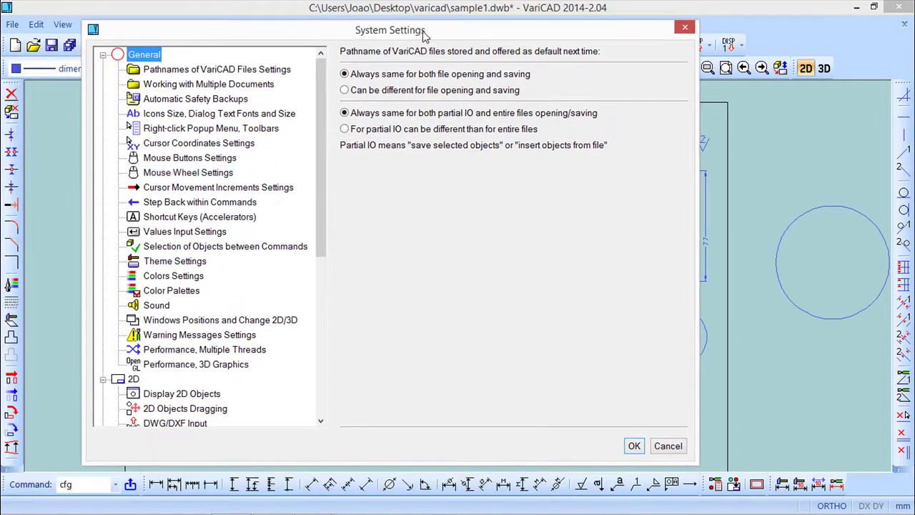
{"action": "left_click_drag", "start_coordinate": [322, 231], "coordinate": [326, 319]}
{"action": "left_click", "coordinate": [186, 305]}
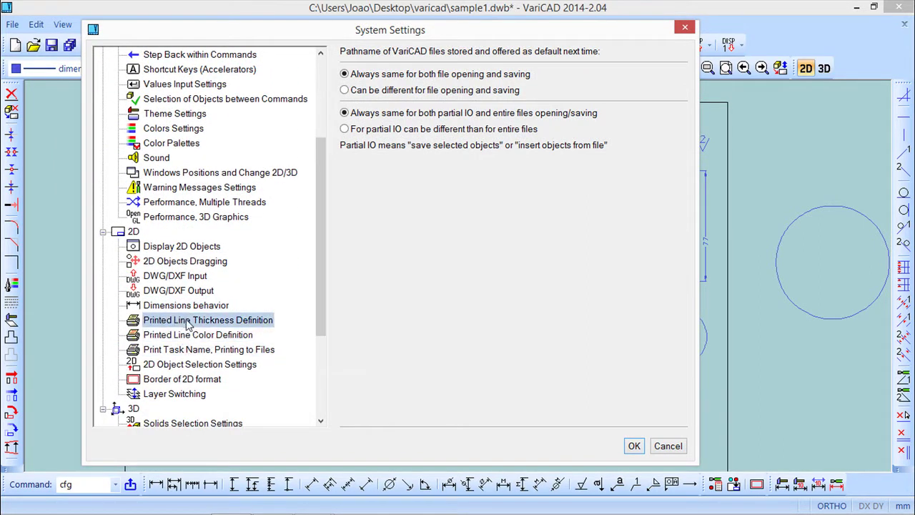
{"action": "left_click", "coordinate": [188, 321]}
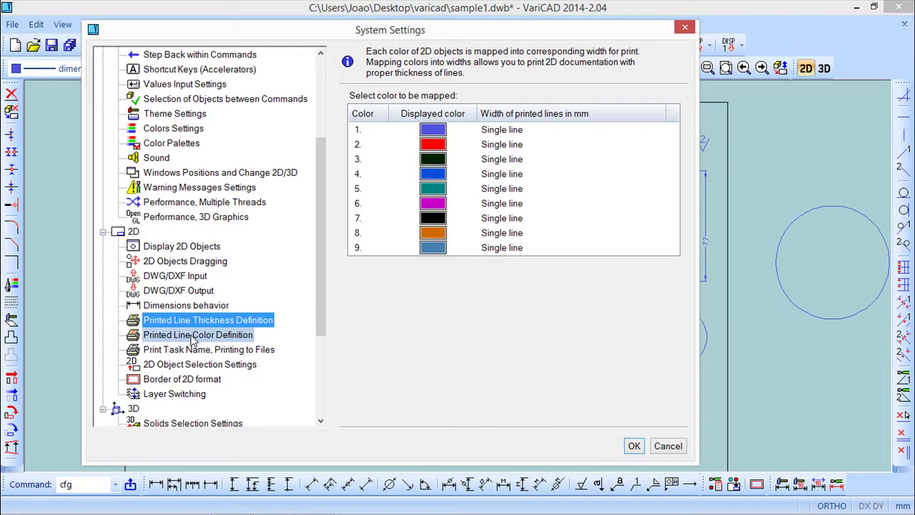
{"action": "left_click", "coordinate": [193, 336]}
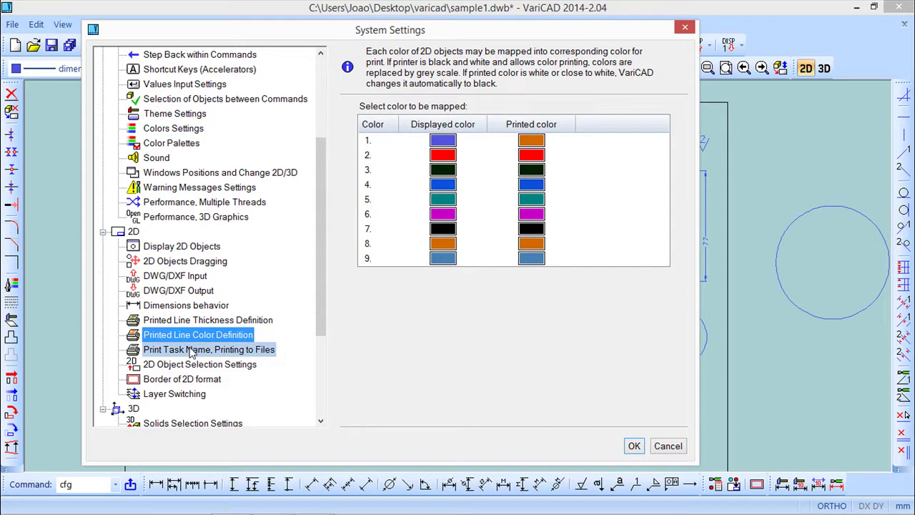
- In the print task name settings, try the name "VariCAD_printing" and restore the use of the current file name
{"action": "left_click", "coordinate": [192, 350]}
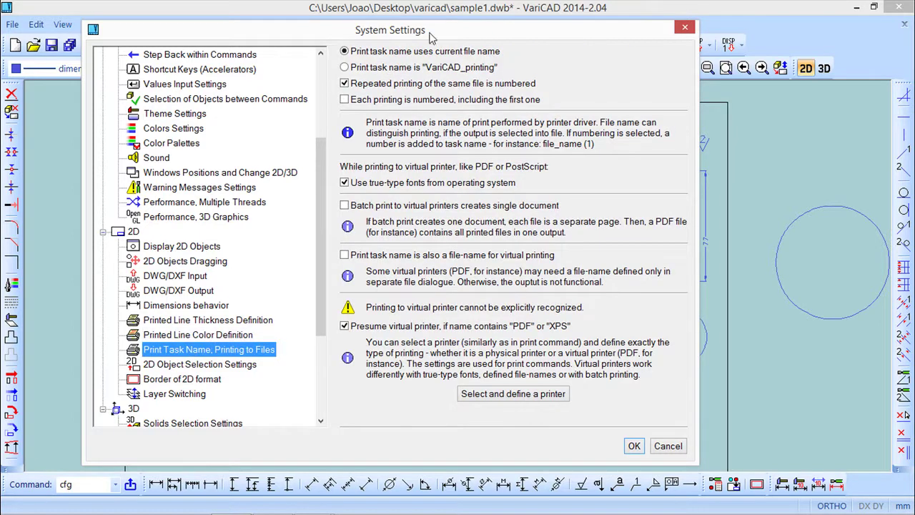
{"action": "left_click_drag", "start_coordinate": [443, 31], "coordinate": [539, 35]}
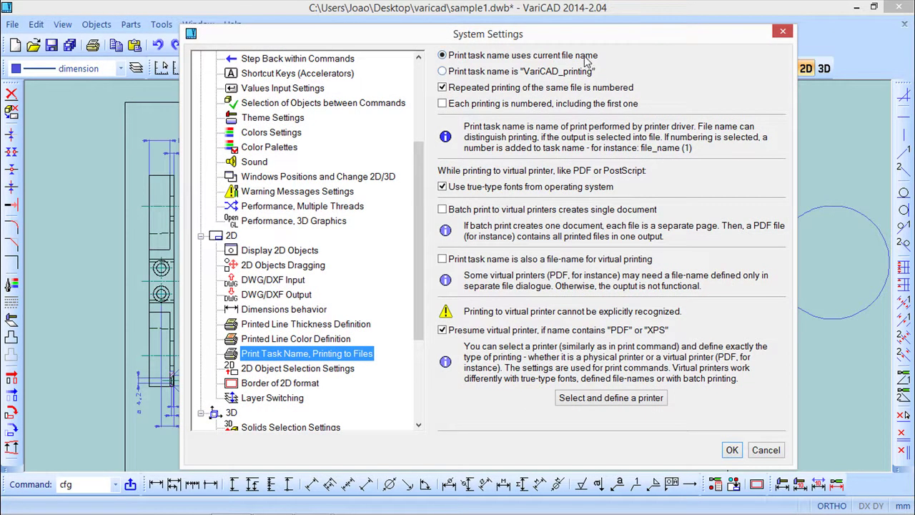
{"action": "left_click", "coordinate": [443, 72]}
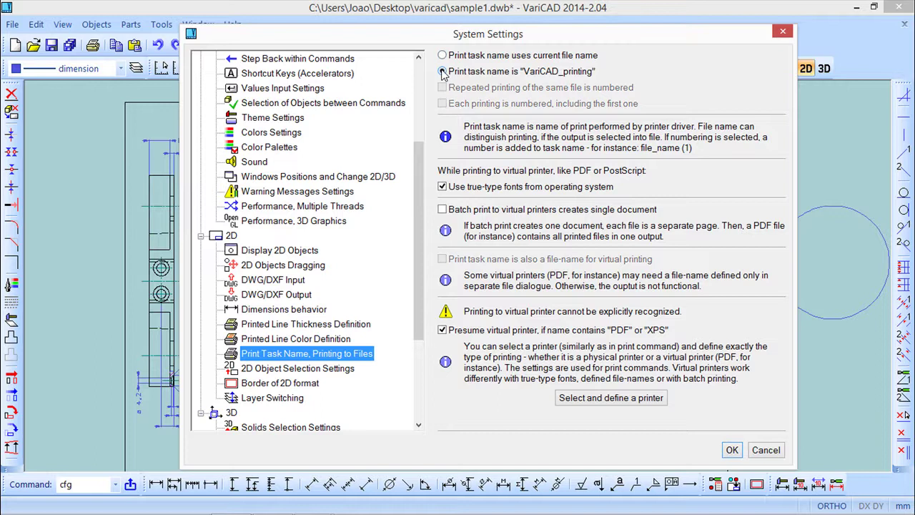
{"action": "left_click", "coordinate": [443, 55]}
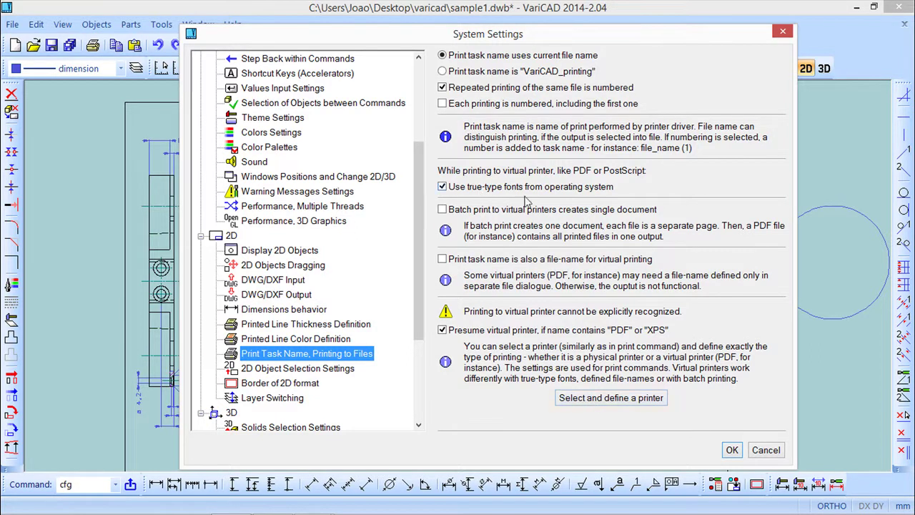
- View the virtual printer definition list, and close it and the system settings without changes
{"action": "left_click", "coordinate": [599, 400]}
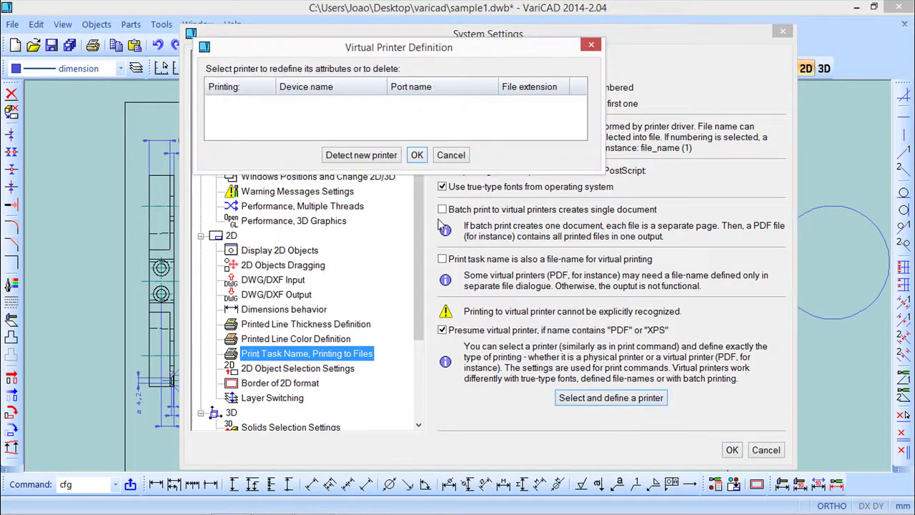
{"action": "left_click", "coordinate": [451, 155]}
{"action": "key", "text": "Escape"}
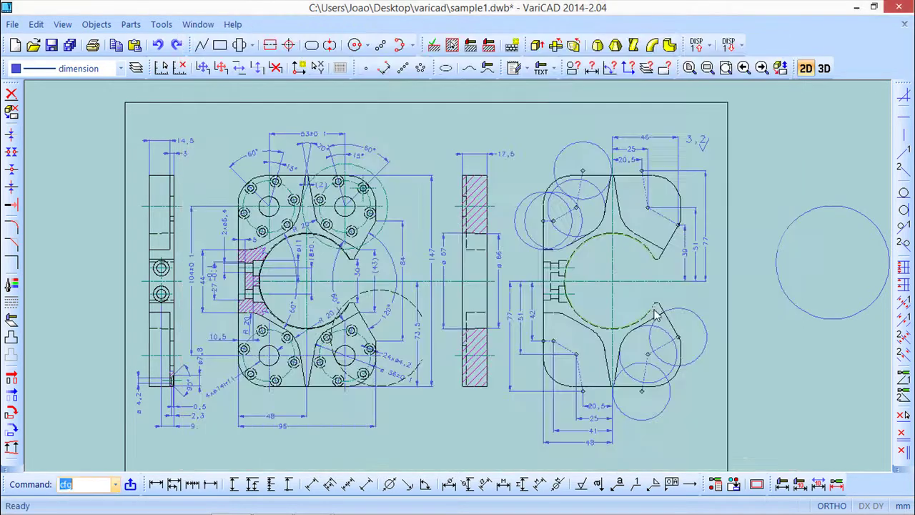